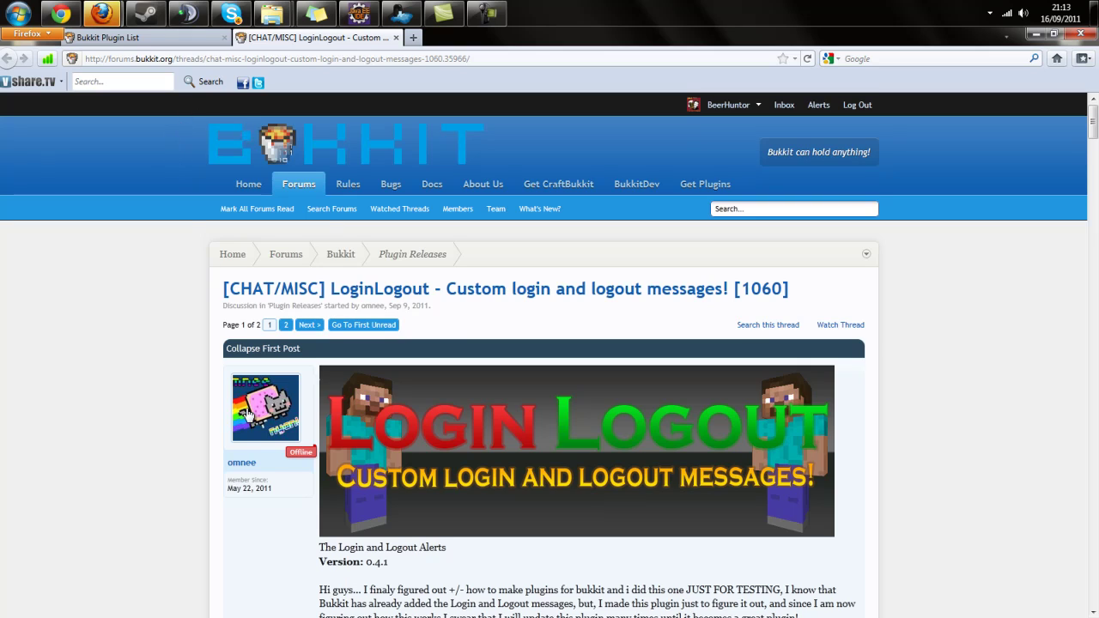
{"action": "left_click_drag", "start_coordinate": [243, 462], "coordinate": [183, 451]}
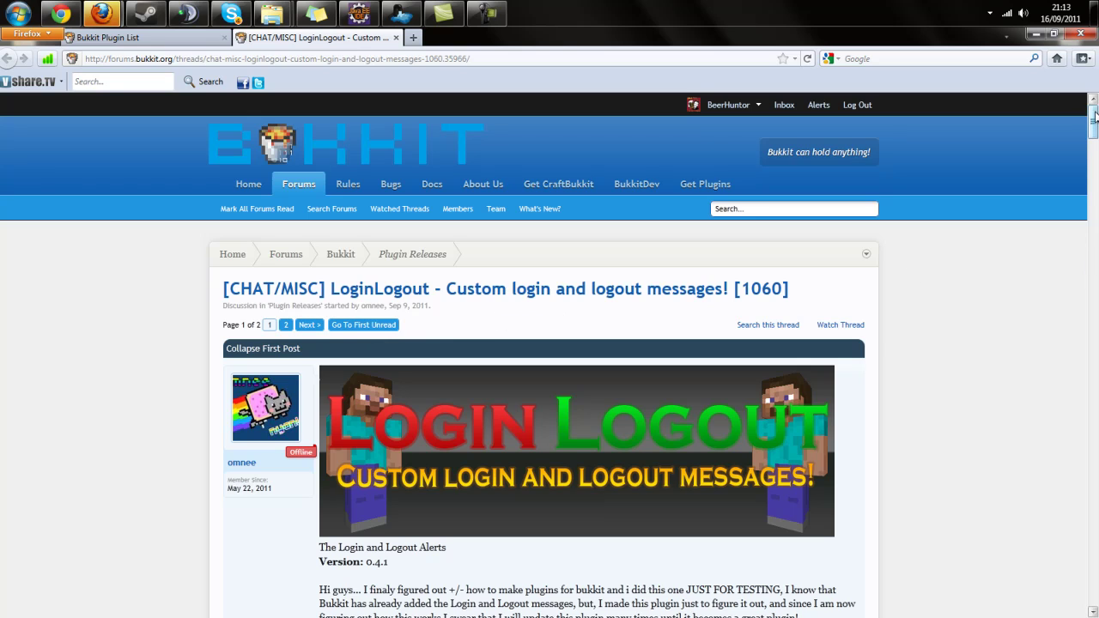
{"action": "left_click_drag", "start_coordinate": [1094, 120], "coordinate": [1094, 127]}
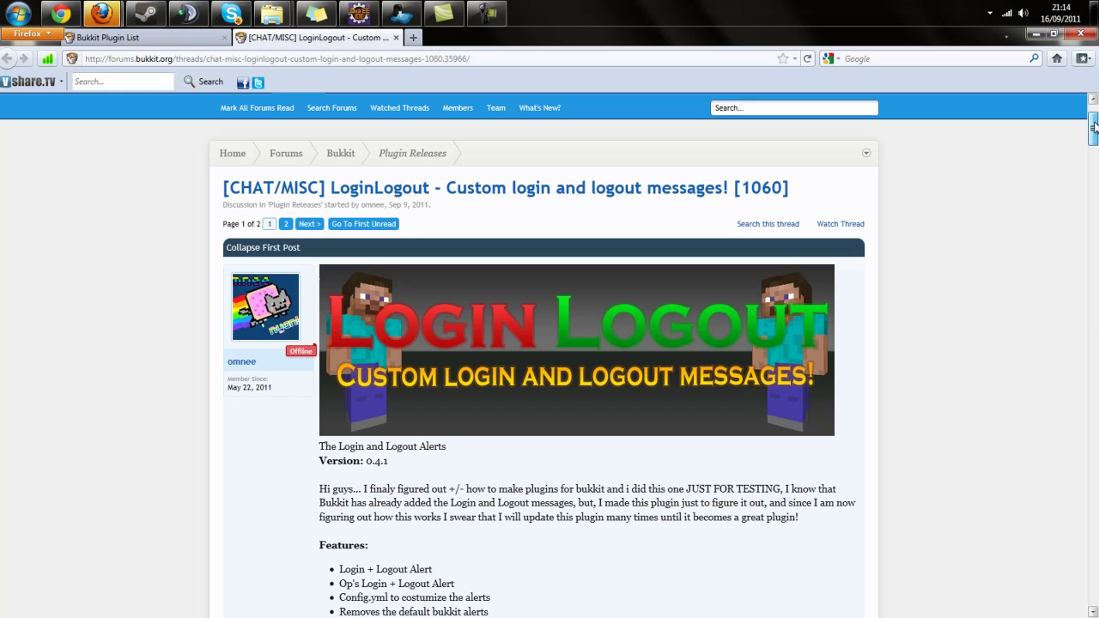
{"action": "left_click_drag", "start_coordinate": [1093, 128], "coordinate": [530, 157]}
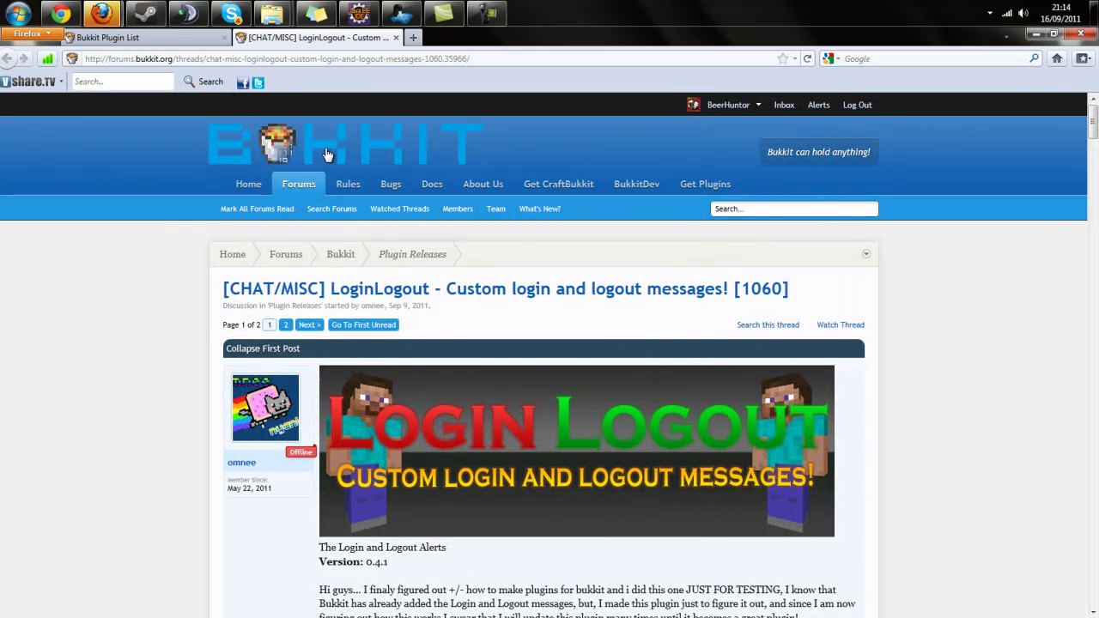
Search the Bukkit plugin list for the title LoginLogout and open its forum thread, keeping only one copy of the thread open
{"action": "left_click", "coordinate": [183, 37]}
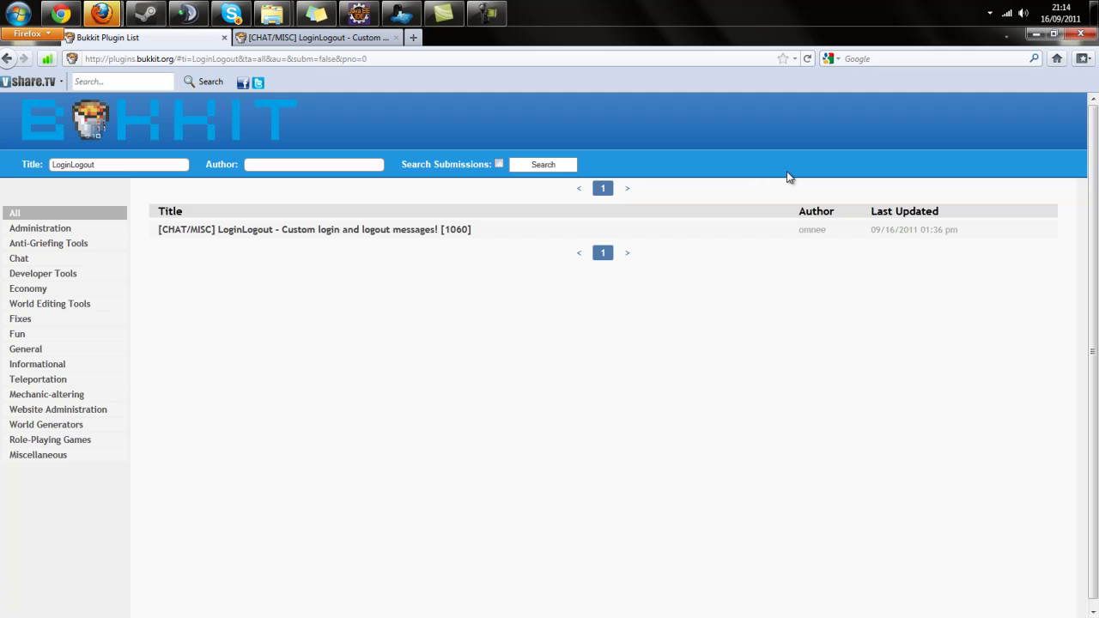
{"action": "left_click", "coordinate": [120, 124]}
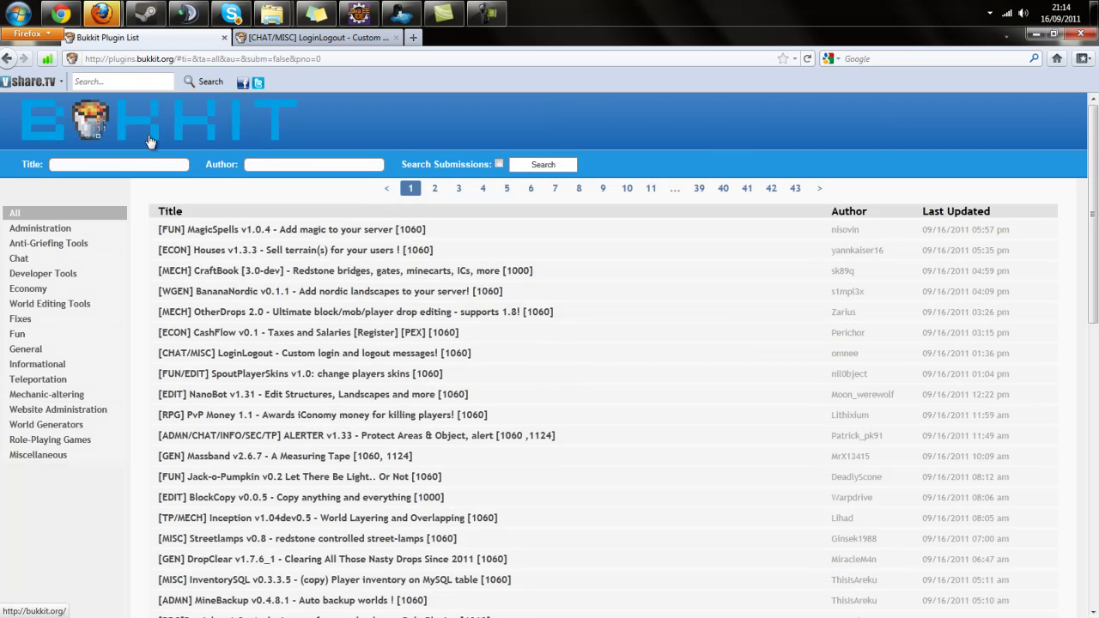
{"action": "left_click", "coordinate": [121, 163]}
{"action": "type", "text": "LOG"}
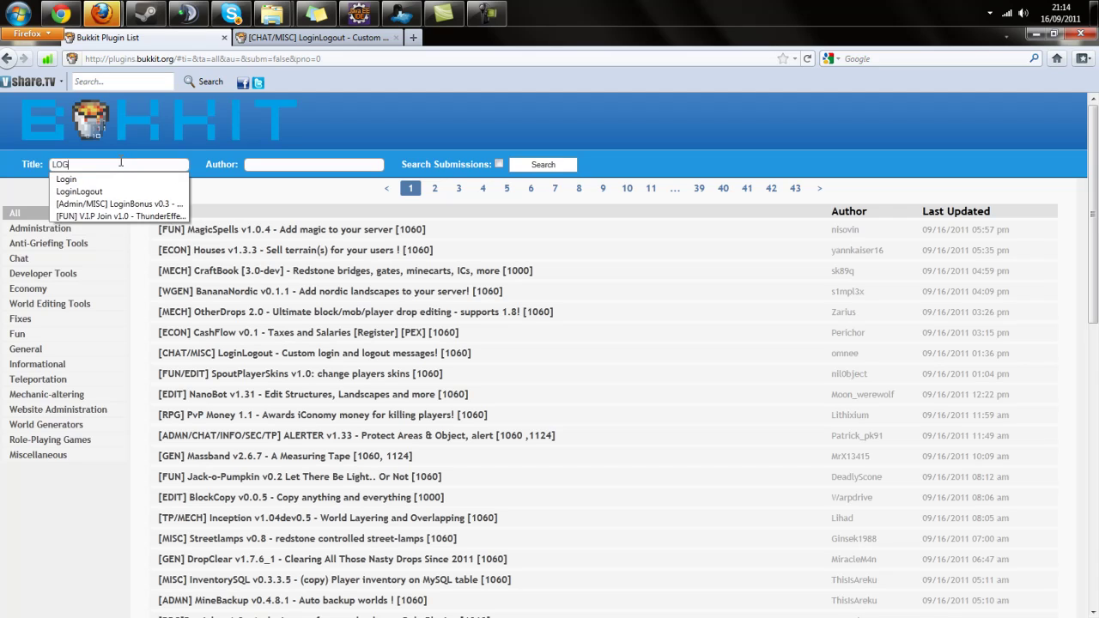
{"action": "type", "text": "IN"}
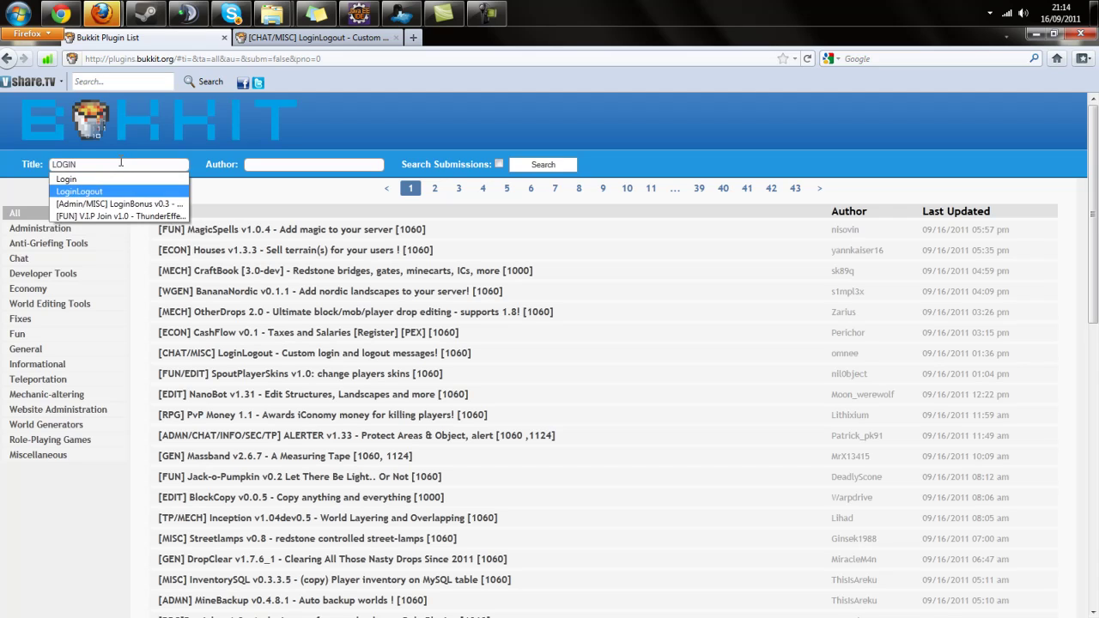
{"action": "left_click", "coordinate": [79, 191]}
{"action": "left_click", "coordinate": [540, 169]}
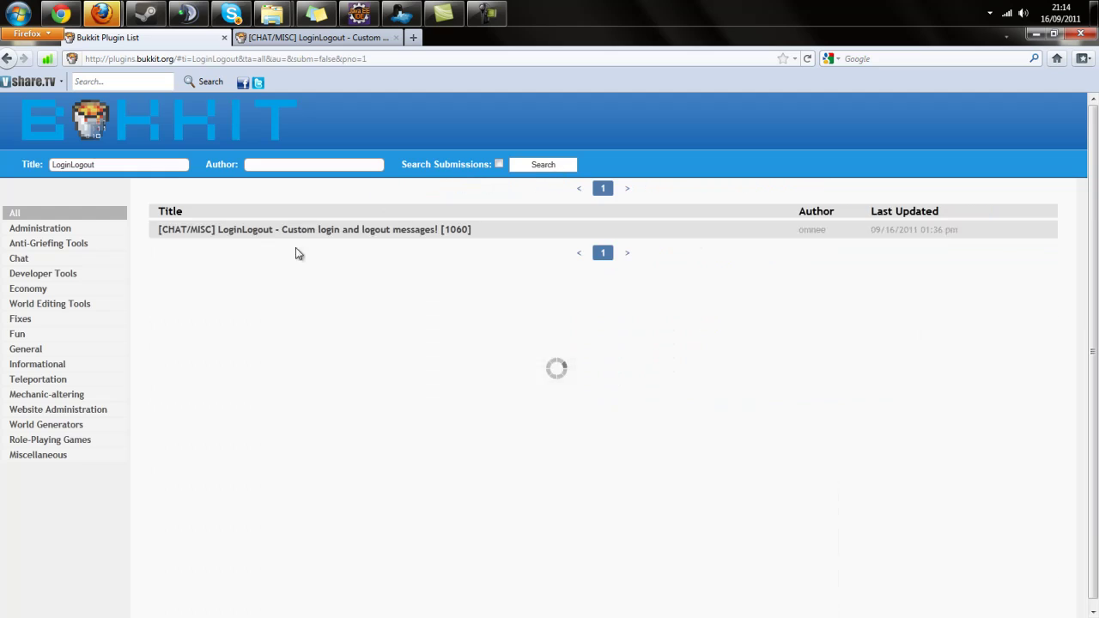
{"action": "left_click", "coordinate": [310, 233]}
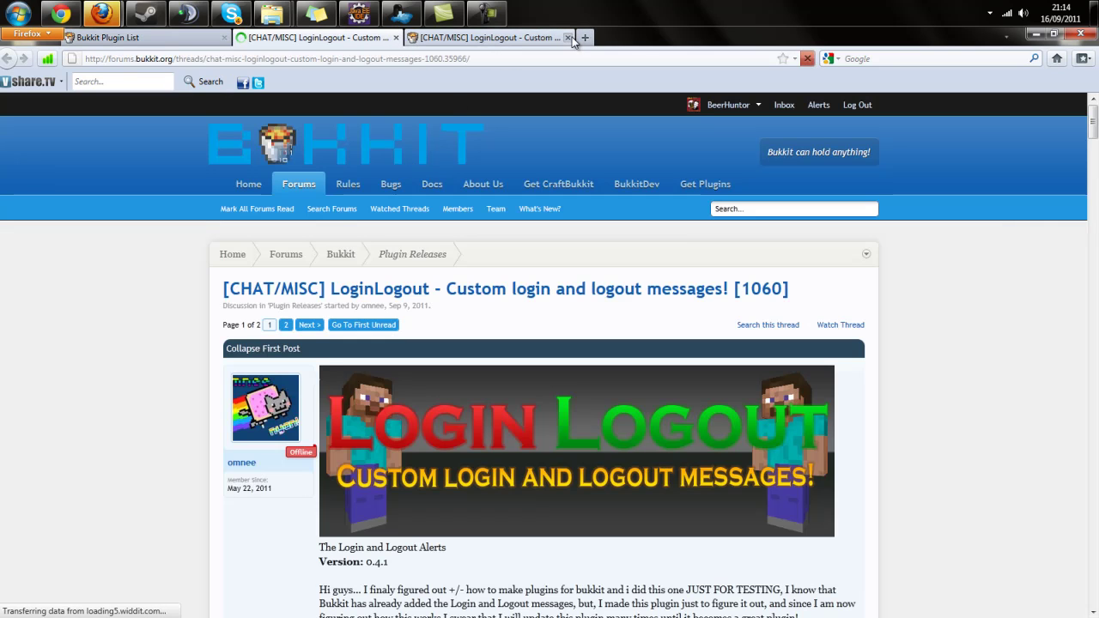
{"action": "left_click", "coordinate": [568, 38]}
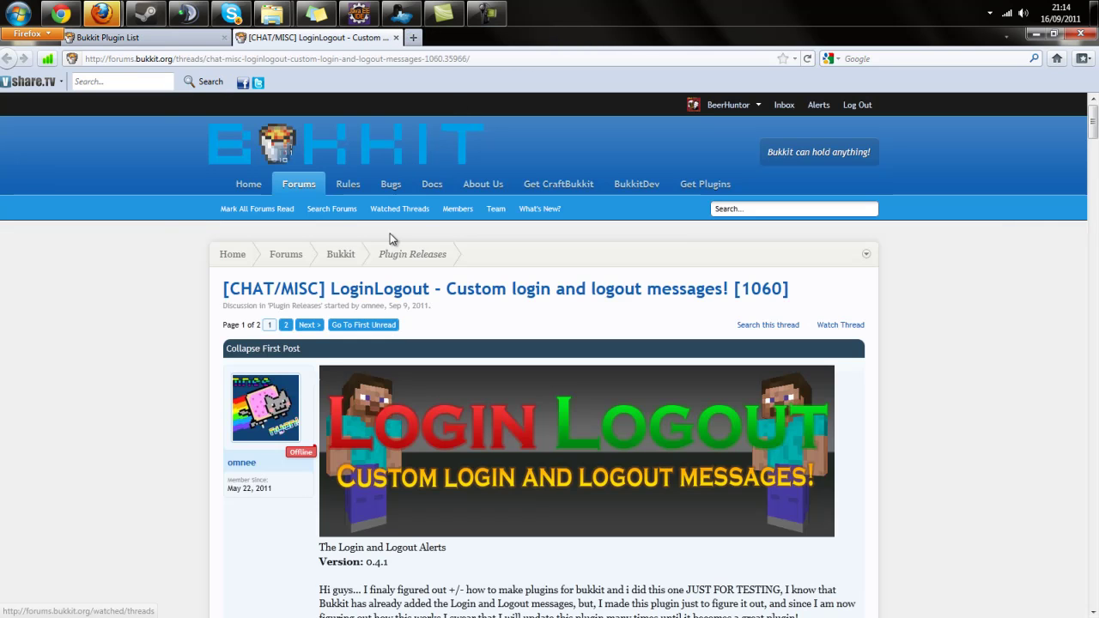
Examine the plugin's features, to-do list, version history and commands in the thread's first post
{"action": "scroll", "coordinate": [513, 356], "scroll_direction": "down", "scroll_amount": 5}
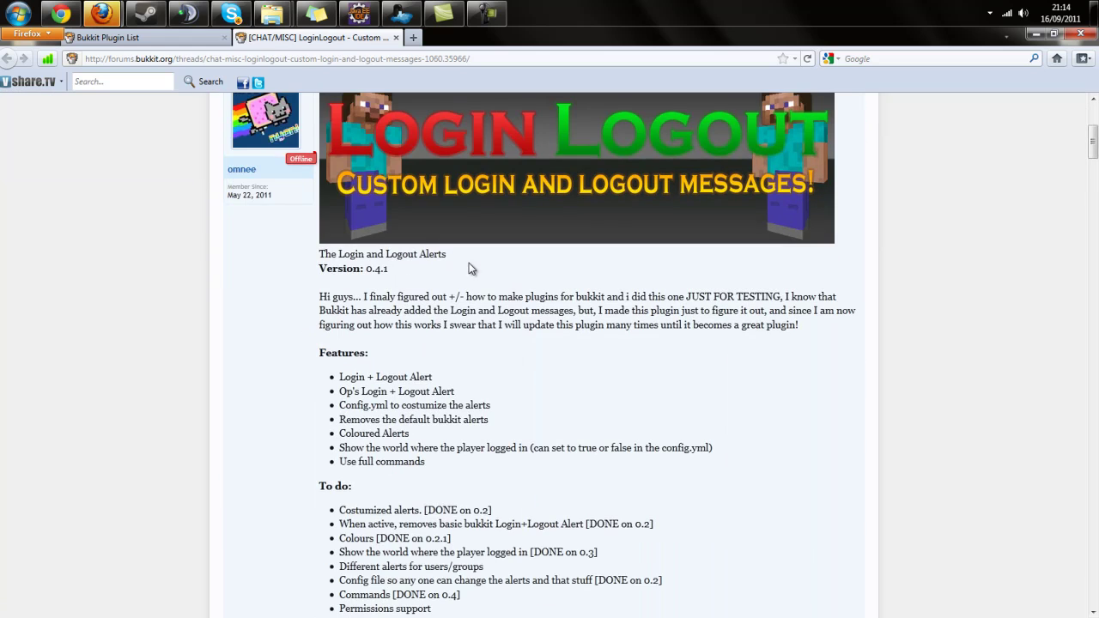
{"action": "scroll", "coordinate": [403, 306], "scroll_direction": "up", "scroll_amount": 3}
{"action": "scroll", "coordinate": [304, 378], "scroll_direction": "down", "scroll_amount": 4}
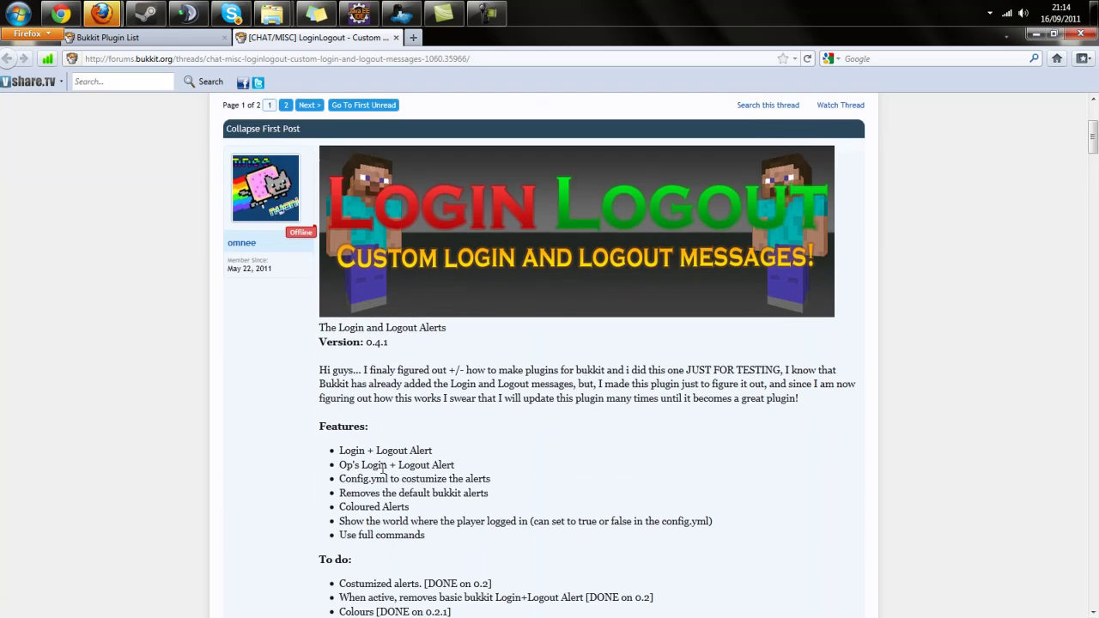
{"action": "scroll", "coordinate": [304, 378], "scroll_direction": "down", "scroll_amount": 5}
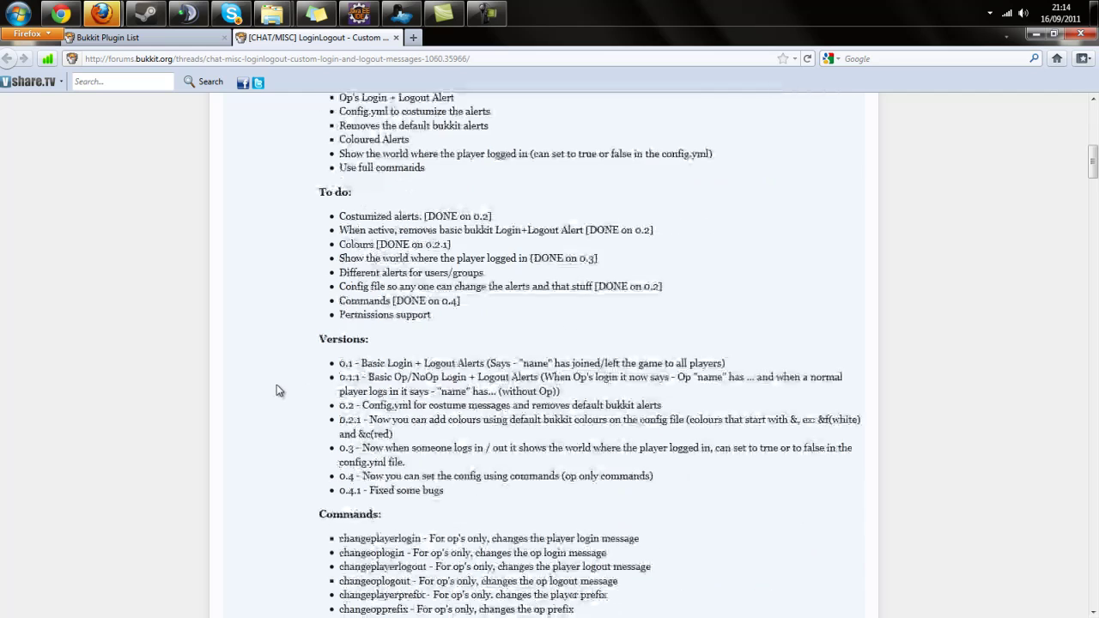
{"action": "scroll", "coordinate": [279, 356], "scroll_direction": "down", "scroll_amount": 3}
{"action": "left_click_drag", "start_coordinate": [321, 317], "coordinate": [532, 376]}
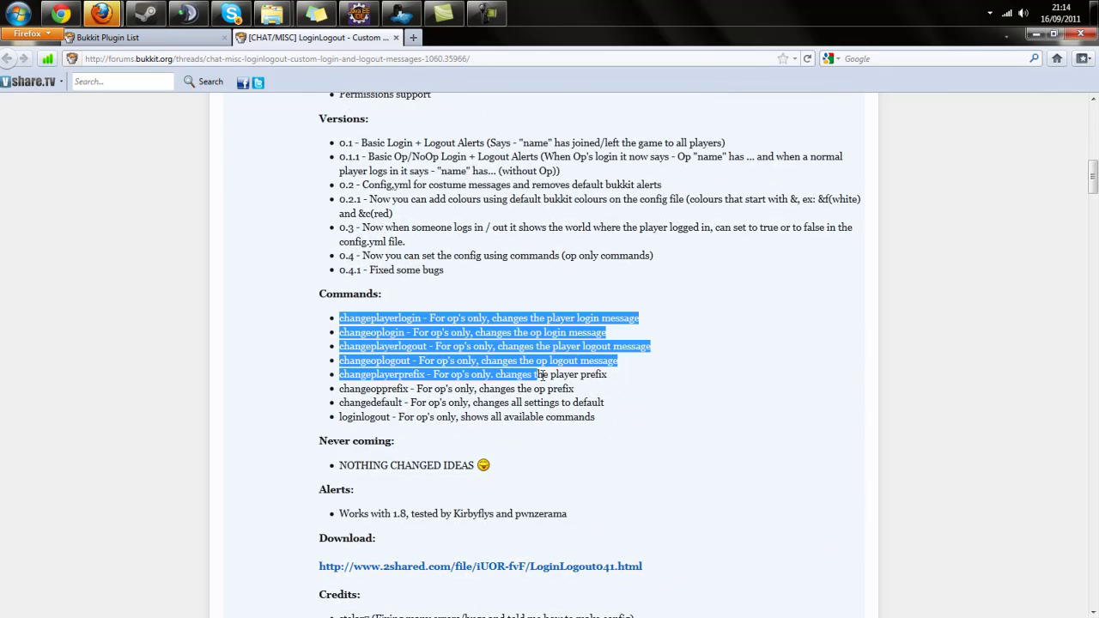
{"action": "scroll", "coordinate": [302, 346], "scroll_direction": "up", "scroll_amount": 5}
{"action": "left_click_drag", "start_coordinate": [311, 413], "coordinate": [499, 528]}
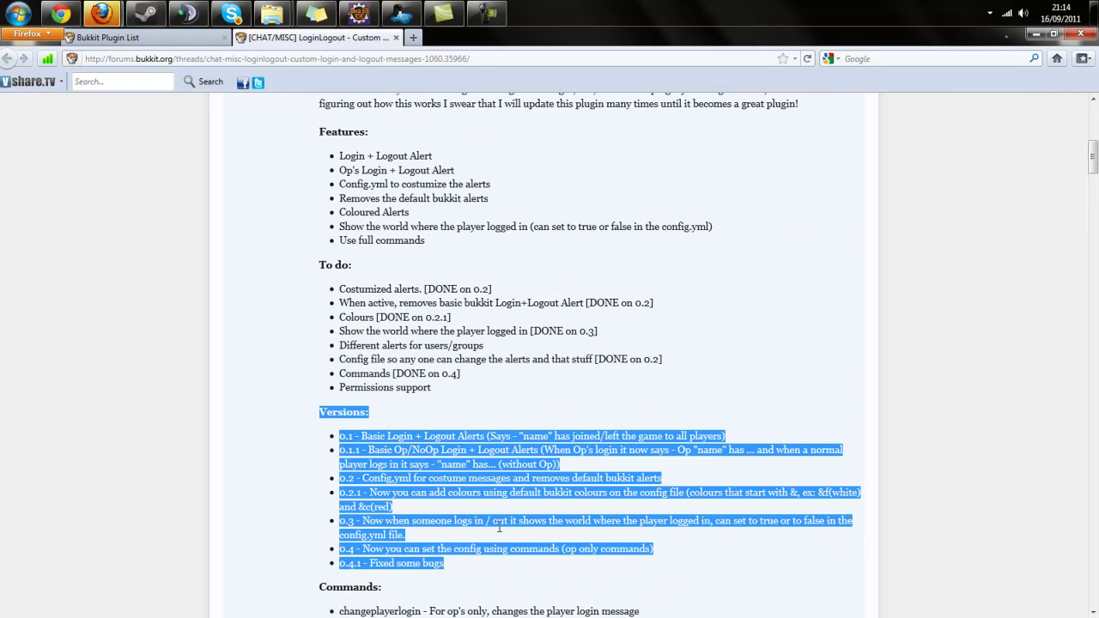
{"action": "left_click_drag", "start_coordinate": [312, 276], "coordinate": [510, 374]}
{"action": "left_click", "coordinate": [342, 148]}
Open the post's 2shared link and request the LoginLogout0.4.1.jar download, cancelling the save
{"action": "scroll", "coordinate": [343, 150], "scroll_direction": "down", "scroll_amount": 8}
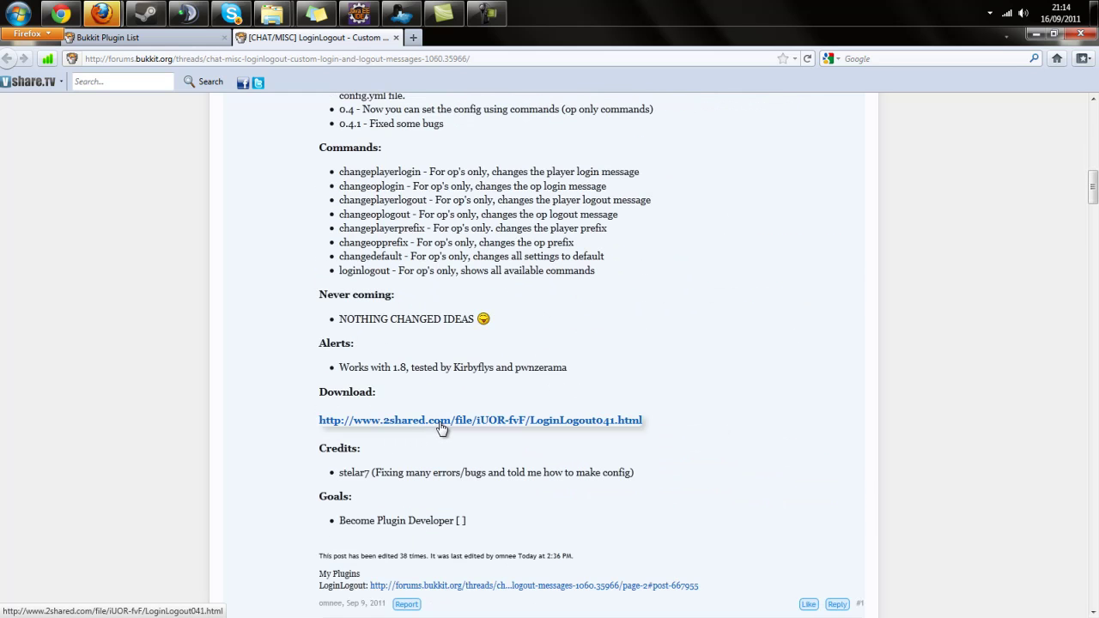
{"action": "left_click", "coordinate": [470, 420]}
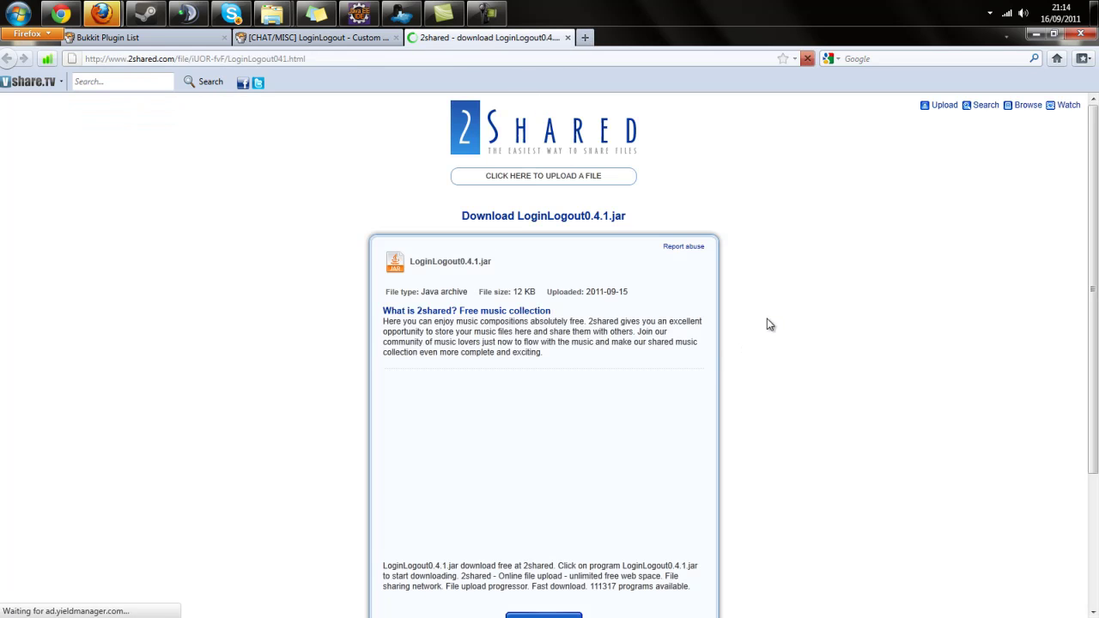
{"action": "scroll", "coordinate": [369, 189], "scroll_direction": "down", "scroll_amount": 3}
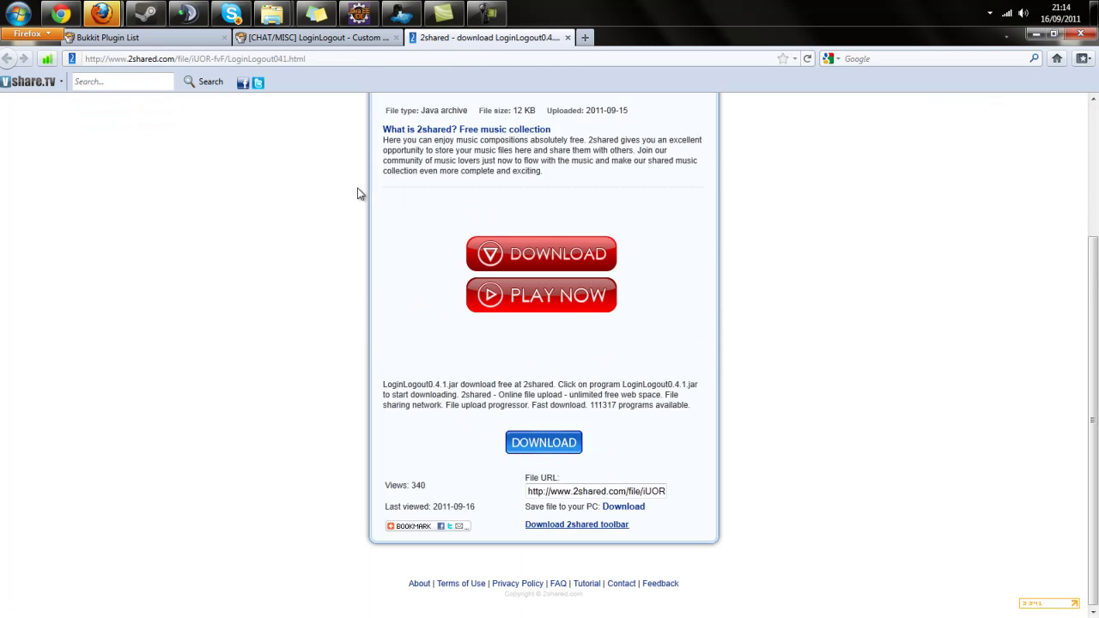
{"action": "left_click", "coordinate": [519, 443]}
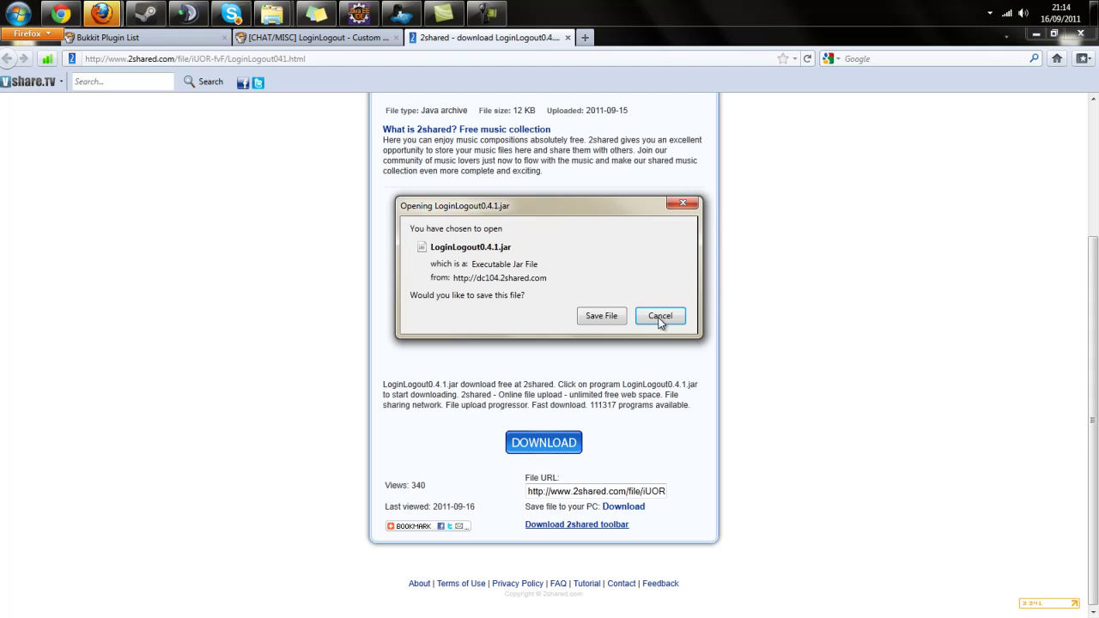
{"action": "left_click", "coordinate": [660, 316]}
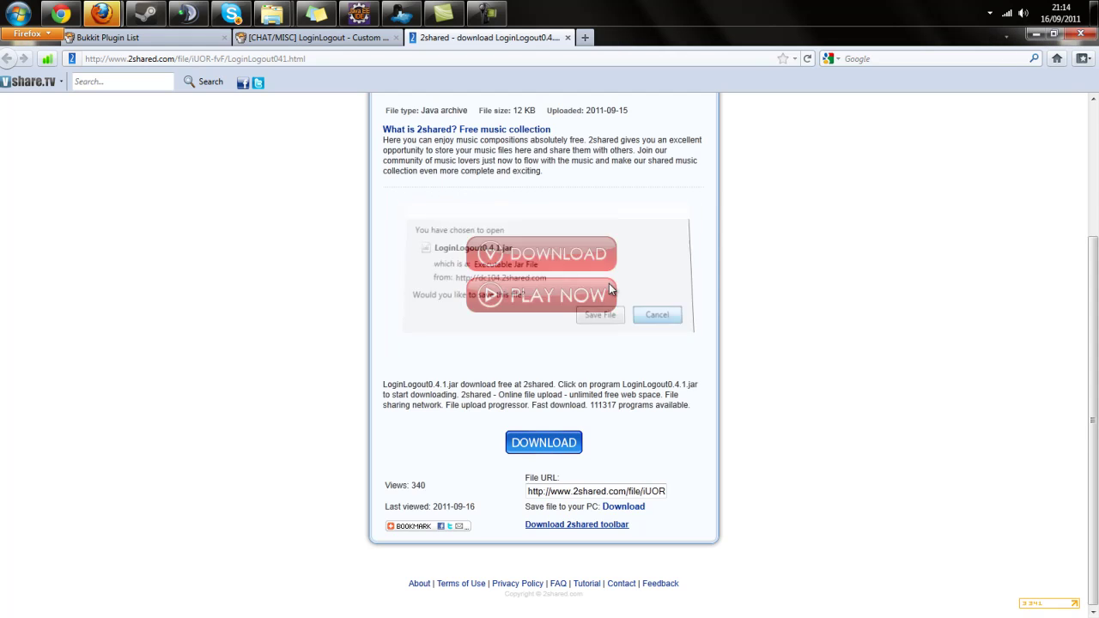
Switch to Windows Explorer and check the CraftBukkit plugins folder for the LoginLogout0.4.1 jar
{"action": "mouse_move", "coordinate": [271, 13]}
{"action": "left_click", "coordinate": [258, 99]}
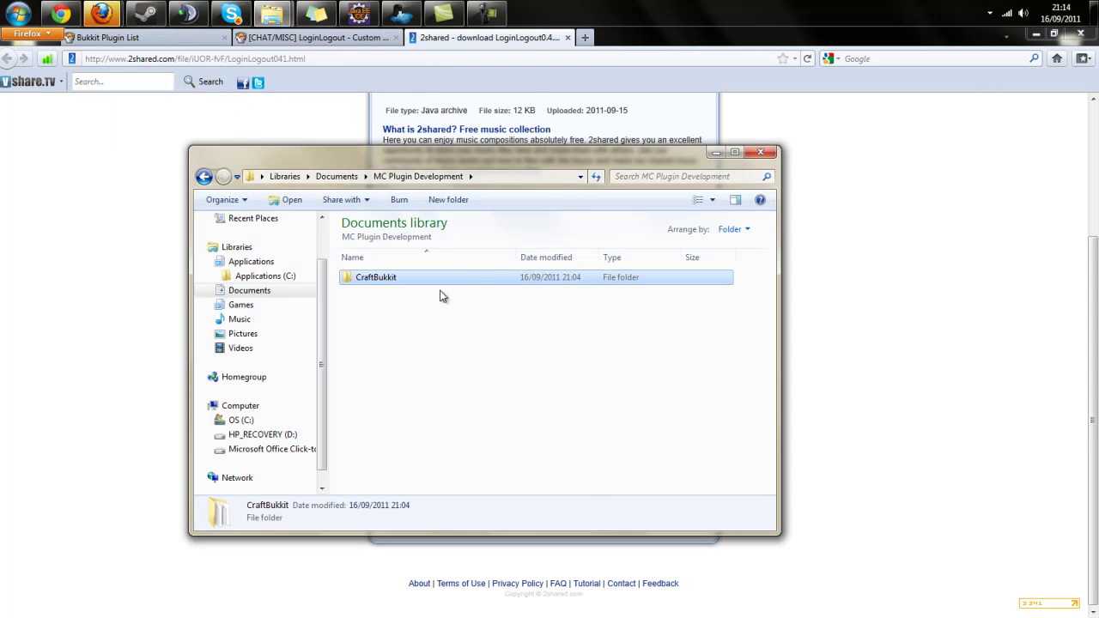
{"action": "double_click", "coordinate": [380, 278]}
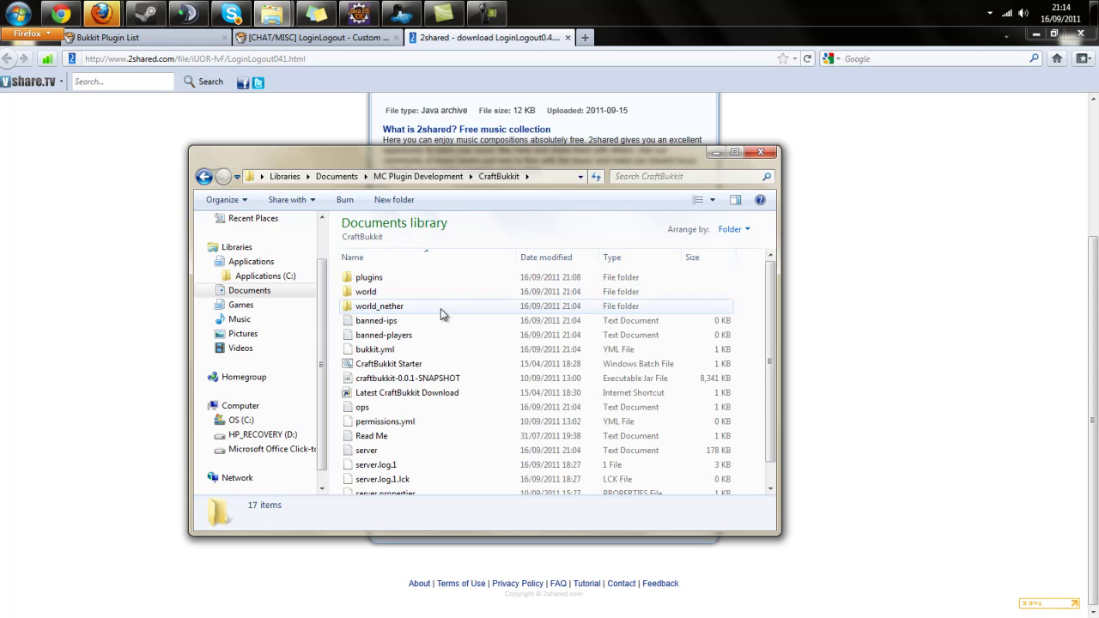
{"action": "double_click", "coordinate": [392, 284]}
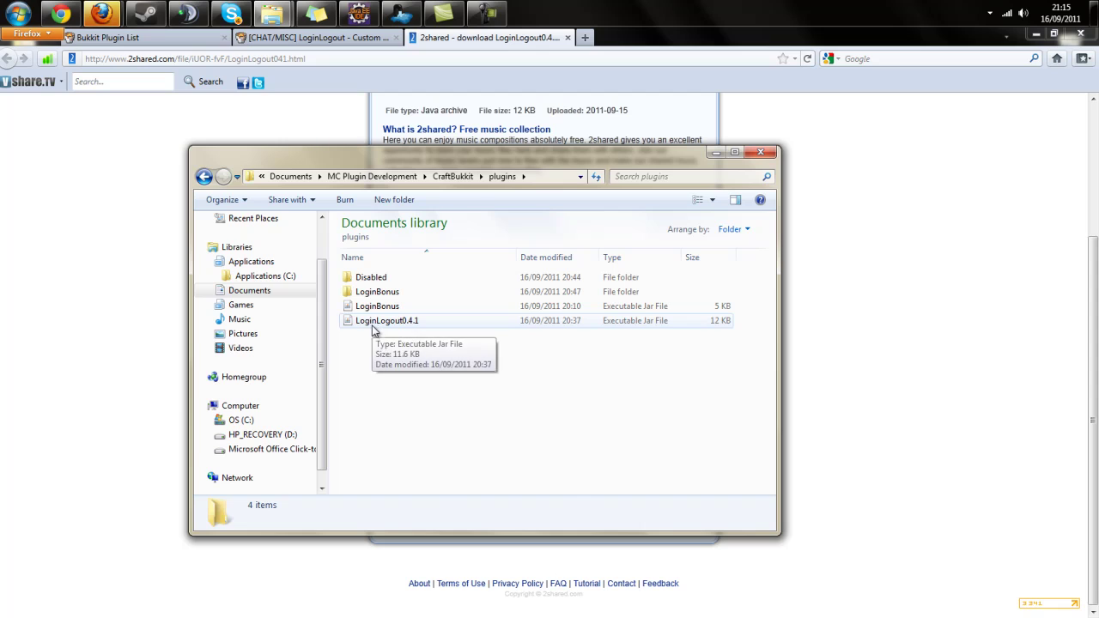
{"action": "left_click_drag", "start_coordinate": [378, 324], "coordinate": [389, 320]}
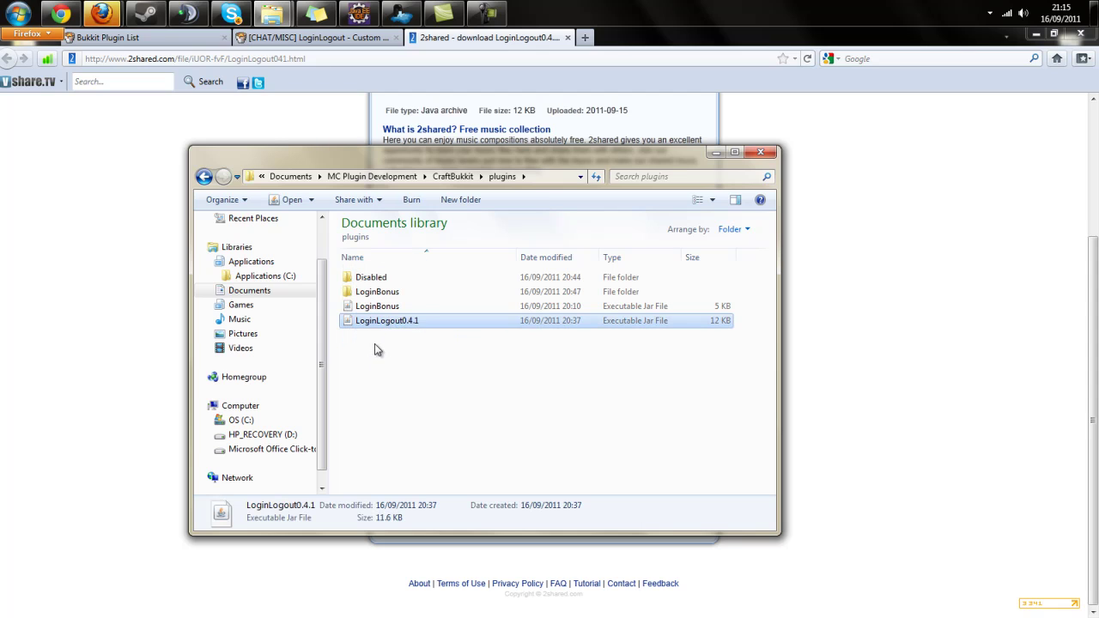
{"action": "left_click", "coordinate": [374, 344]}
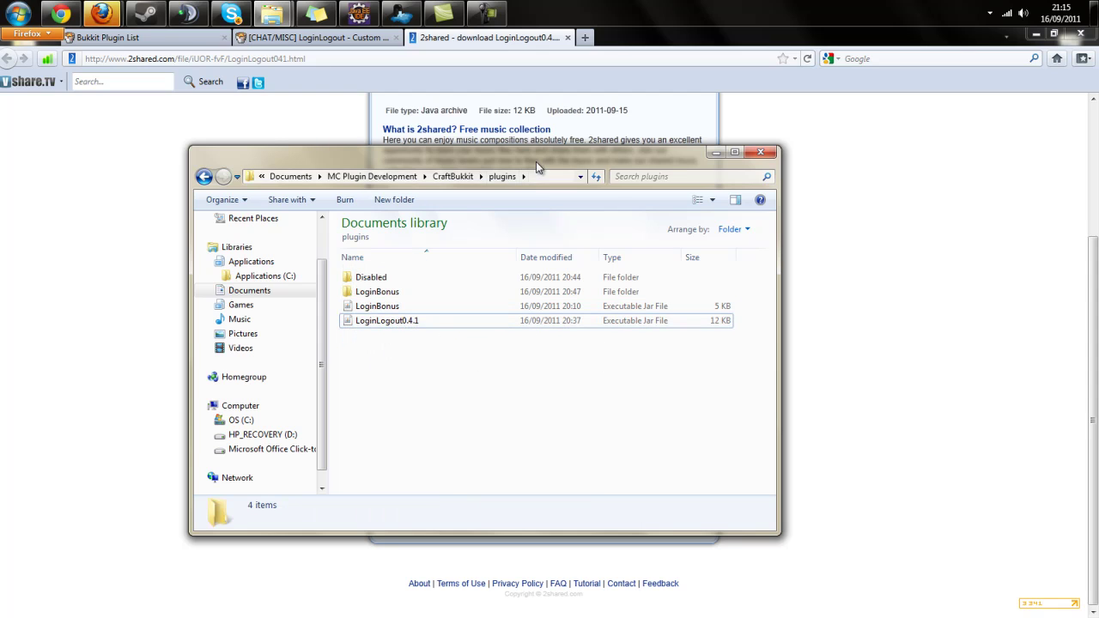
Run CraftBukkit Starter from the CraftBukkit folder and shut the server down with the stop command
{"action": "left_click", "coordinate": [446, 183]}
{"action": "double_click", "coordinate": [386, 364]}
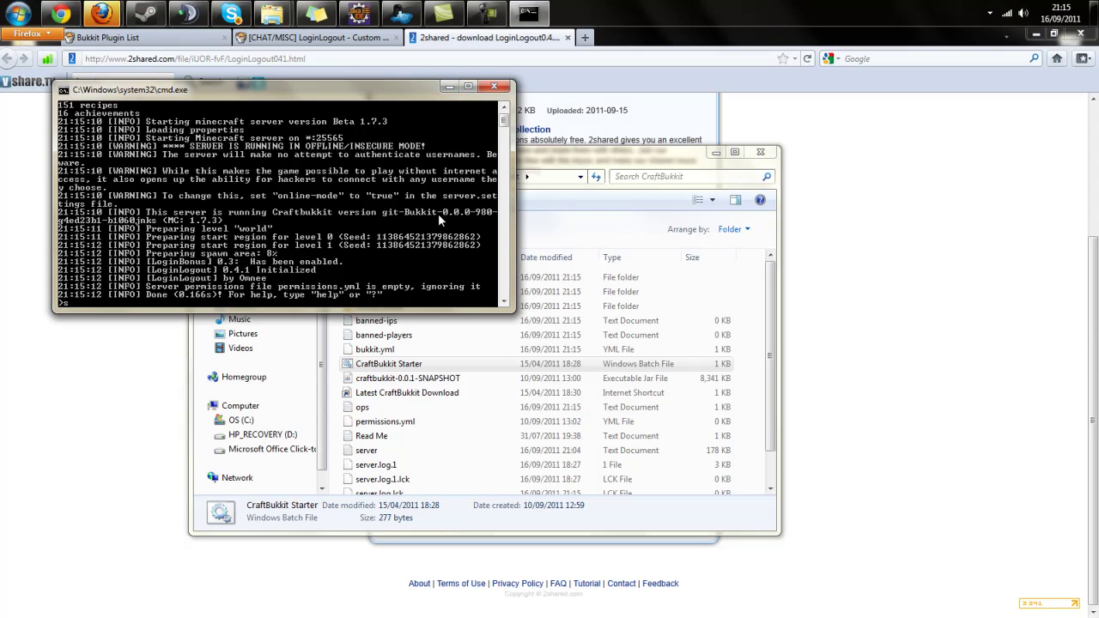
{"action": "type", "text": "top"}
{"action": "key", "text": "Return"}
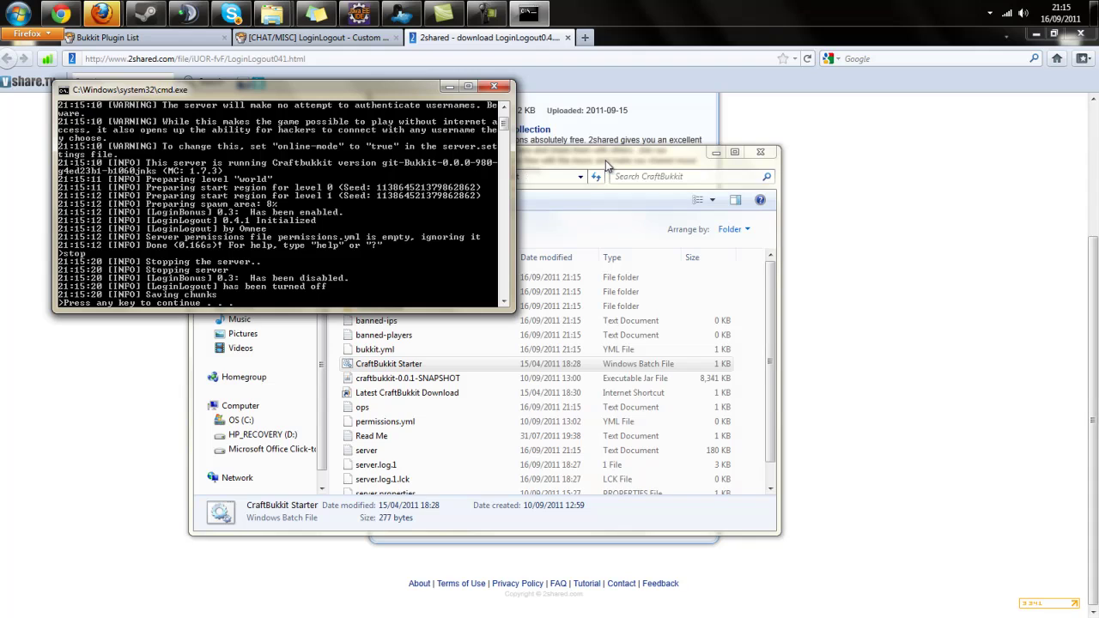
Open config.yml from the LoginLogout folder inside plugins for editing in Notepad++
{"action": "left_click_drag", "start_coordinate": [605, 165], "coordinate": [686, 141]}
{"action": "double_click", "coordinate": [464, 260]}
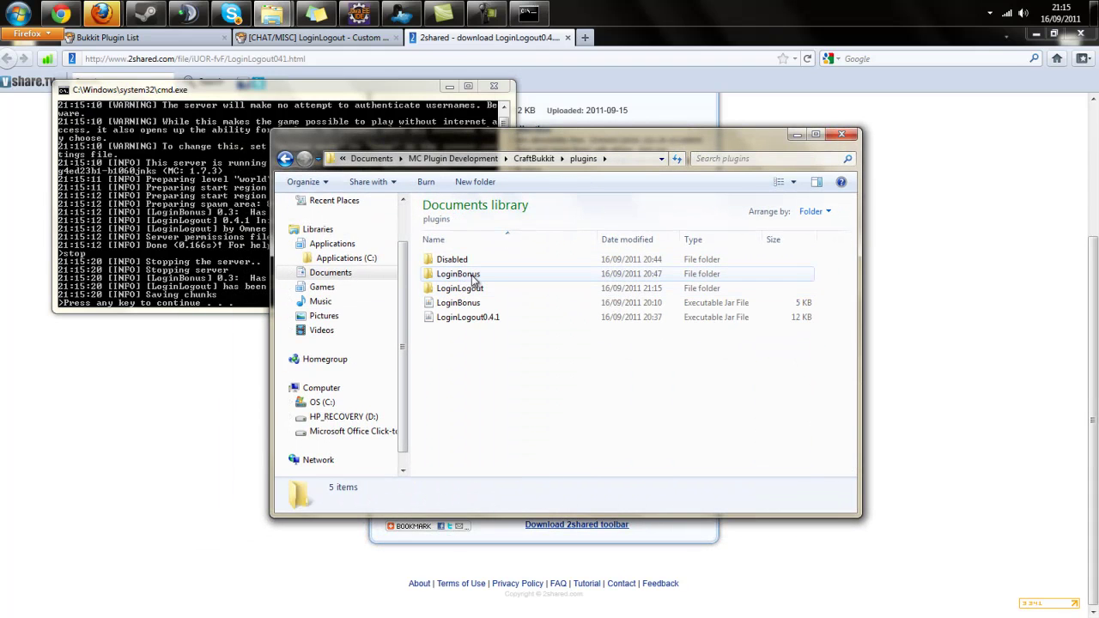
{"action": "double_click", "coordinate": [486, 289]}
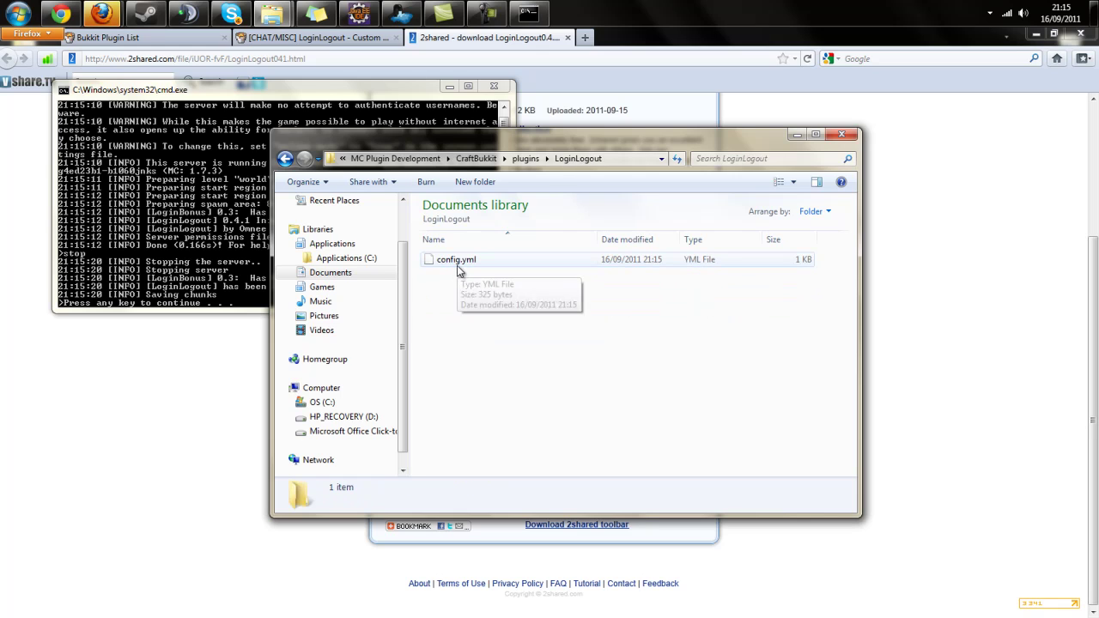
{"action": "right_click", "coordinate": [458, 266]}
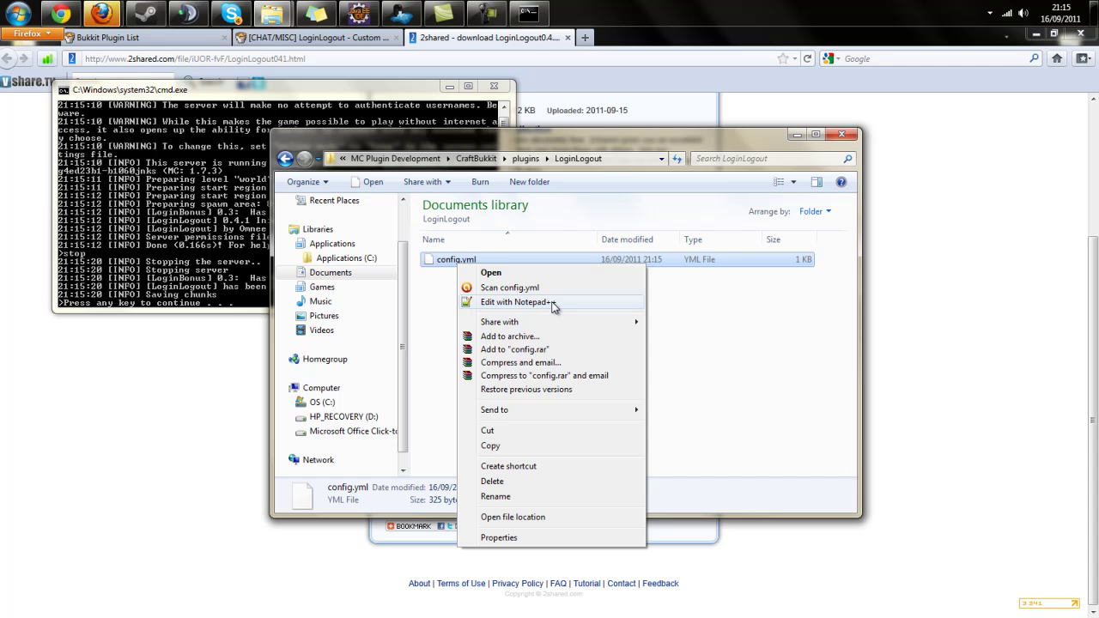
{"action": "left_click", "coordinate": [552, 306]}
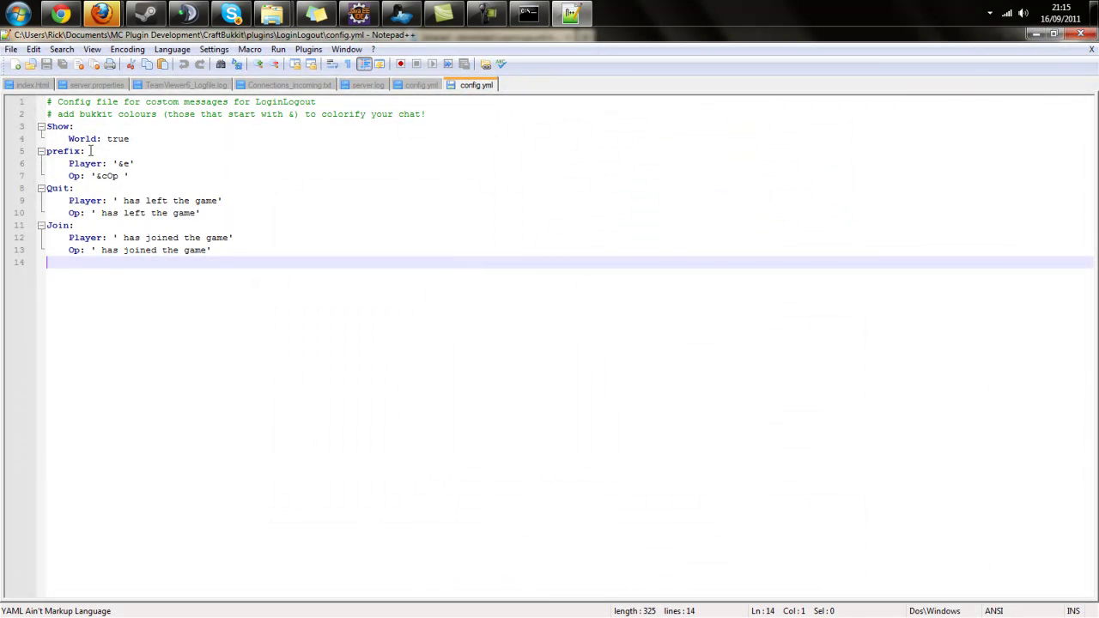
Examine the settings in config.yml, especially the World option under Show
{"action": "left_click_drag", "start_coordinate": [48, 126], "coordinate": [175, 268]}
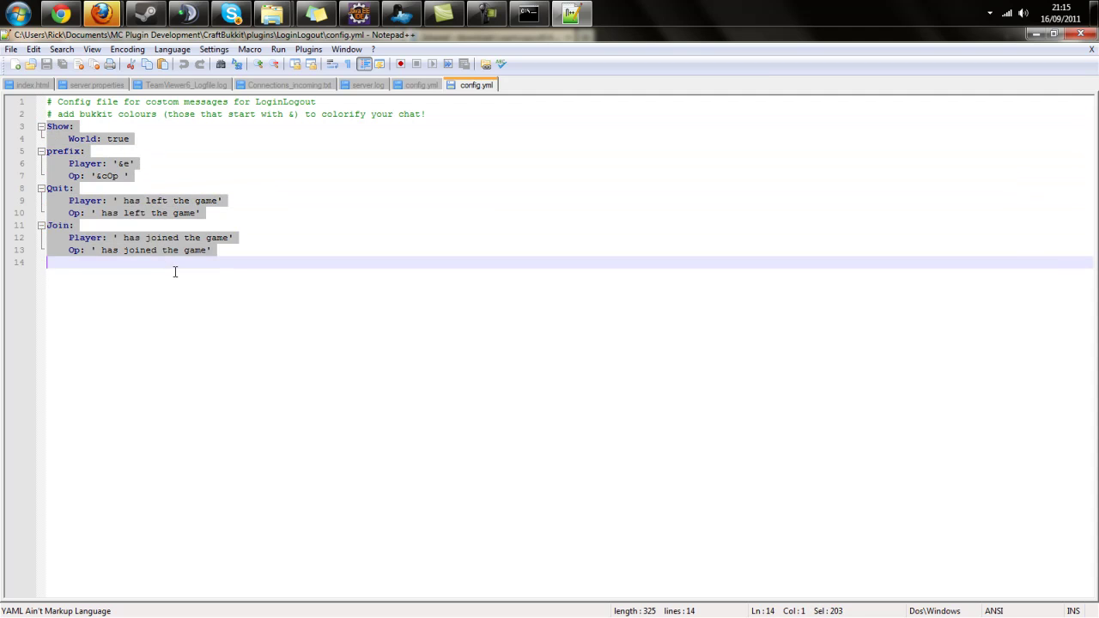
{"action": "left_click", "coordinate": [175, 268]}
{"action": "left_click_drag", "start_coordinate": [51, 128], "coordinate": [51, 152]}
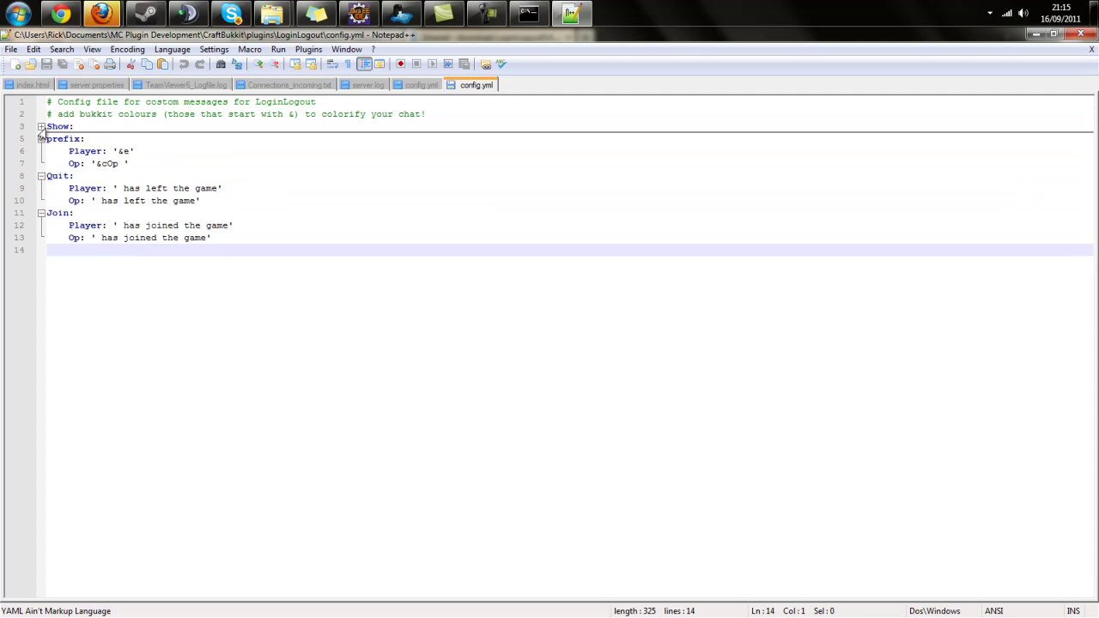
{"action": "left_click", "coordinate": [67, 148]}
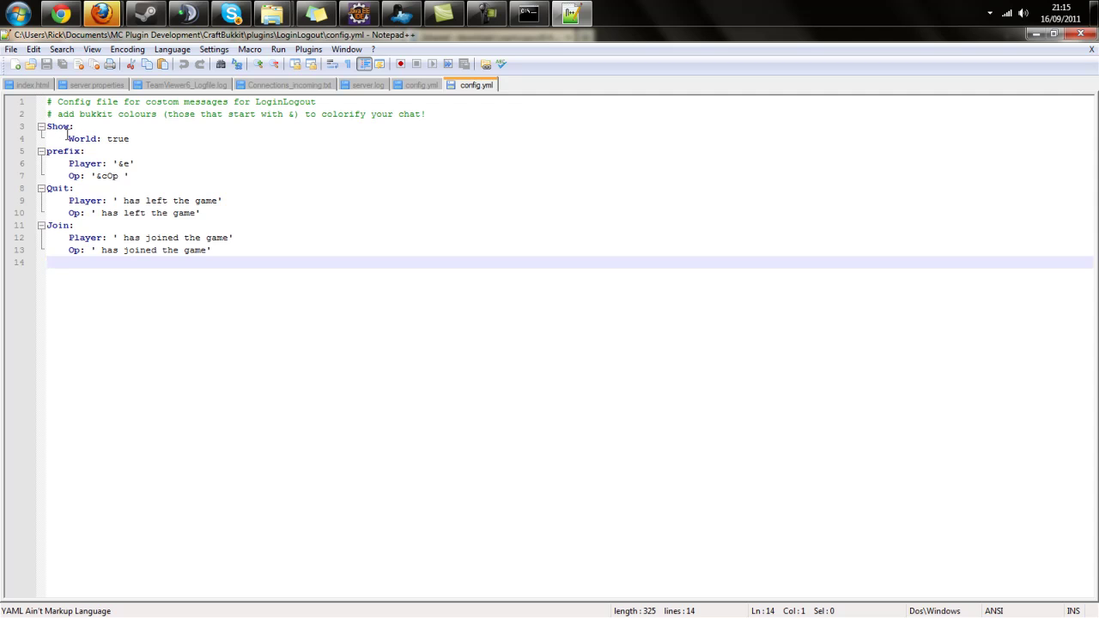
{"action": "left_click_drag", "start_coordinate": [50, 127], "coordinate": [135, 140]}
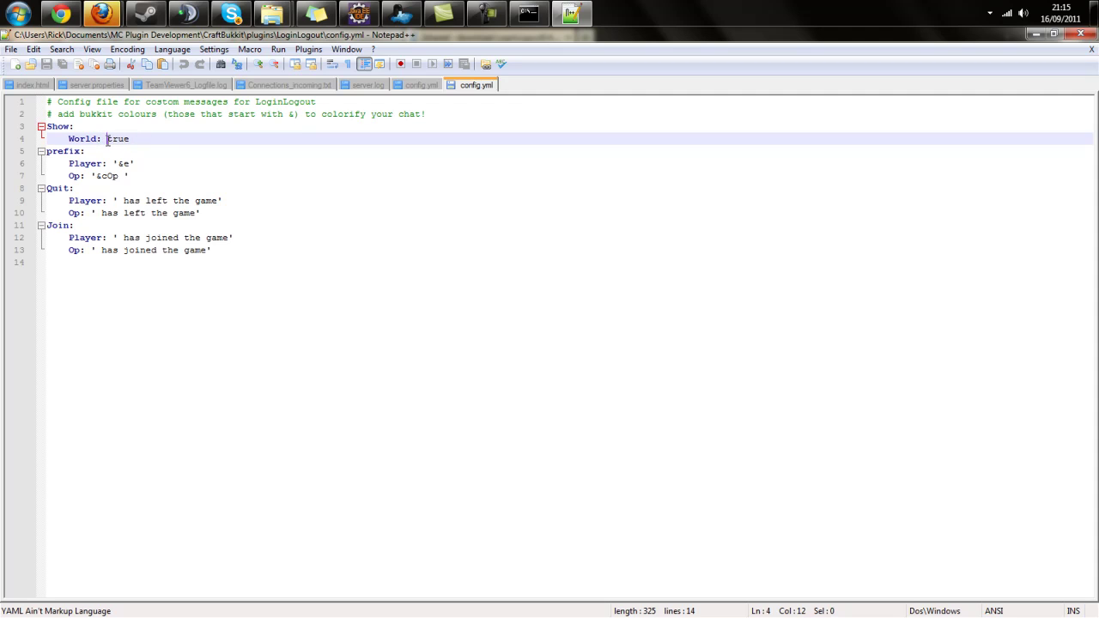
In the prefix section of config.yml, set the Player prefix to '&d' and the Op prefix to '&eOp '
{"action": "left_click", "coordinate": [135, 139]}
{"action": "left_click_drag", "start_coordinate": [104, 139], "coordinate": [133, 139]}
{"action": "left_click", "coordinate": [147, 140]}
{"action": "left_click_drag", "start_coordinate": [69, 161], "coordinate": [125, 163]}
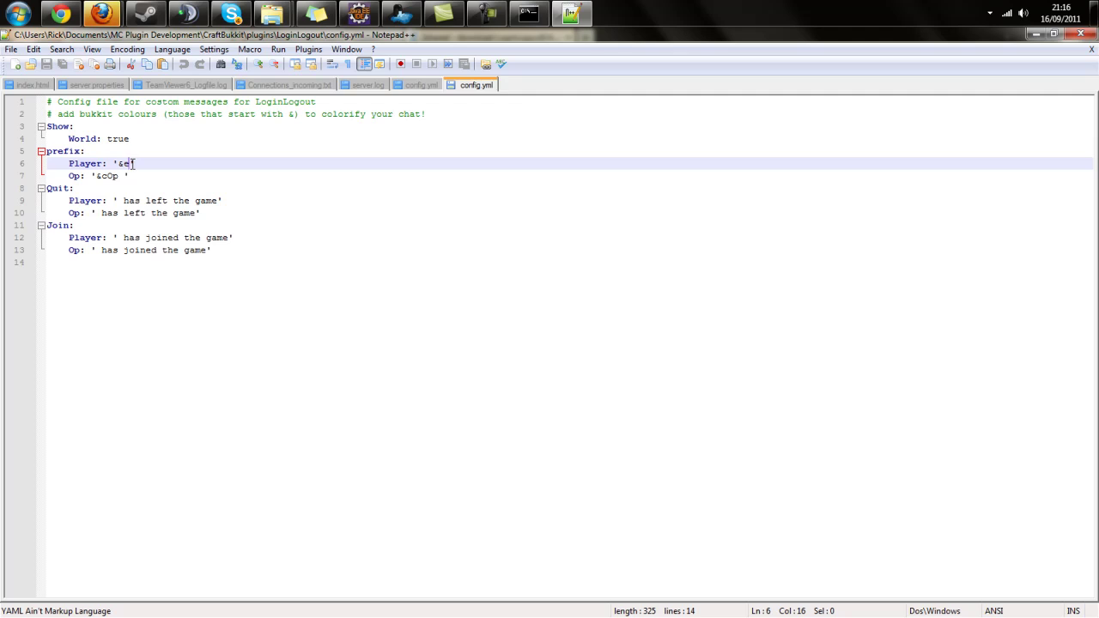
{"action": "key", "text": "BackSpace"}
{"action": "type", "text": "d"}
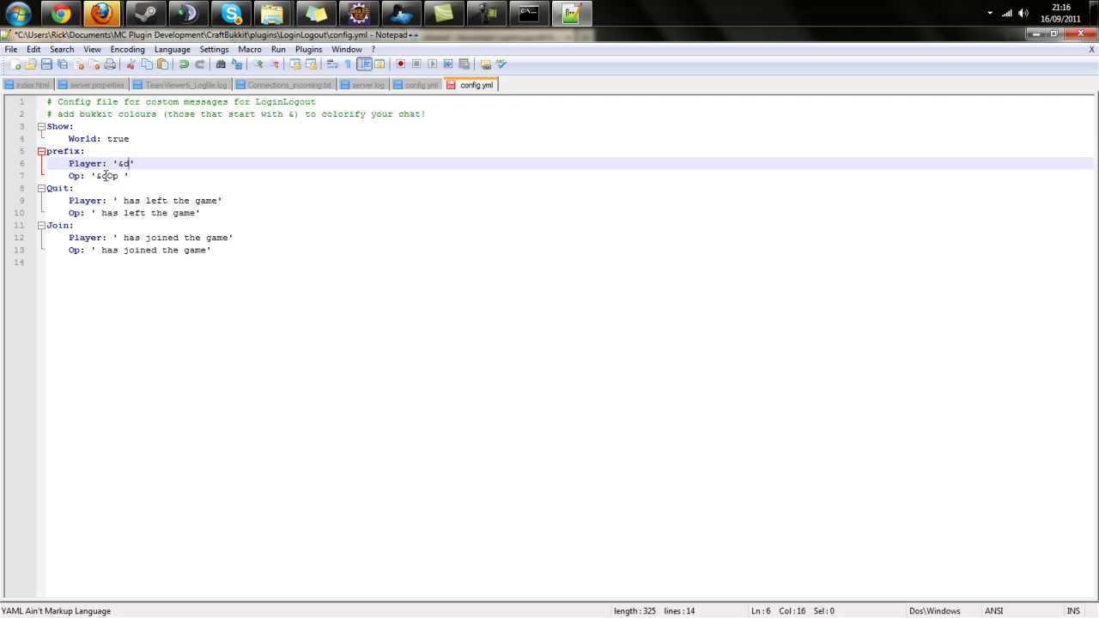
{"action": "left_click", "coordinate": [107, 175]}
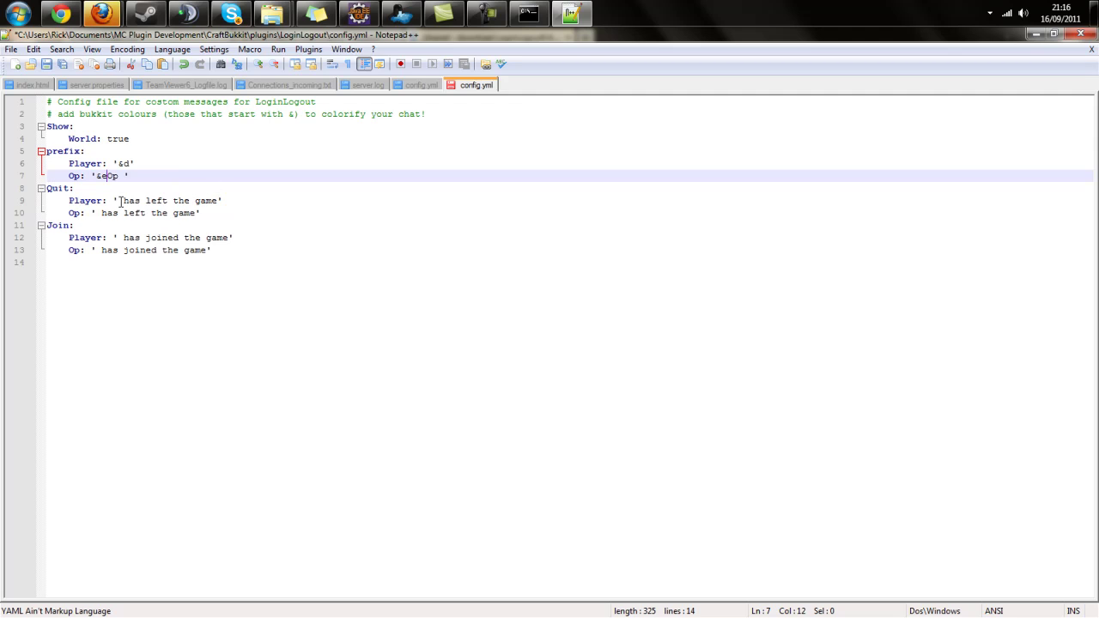
Change the Player message under Quit to ' has left the building'
{"action": "left_click_drag", "start_coordinate": [123, 201], "coordinate": [217, 200]}
{"action": "left_click", "coordinate": [228, 217]}
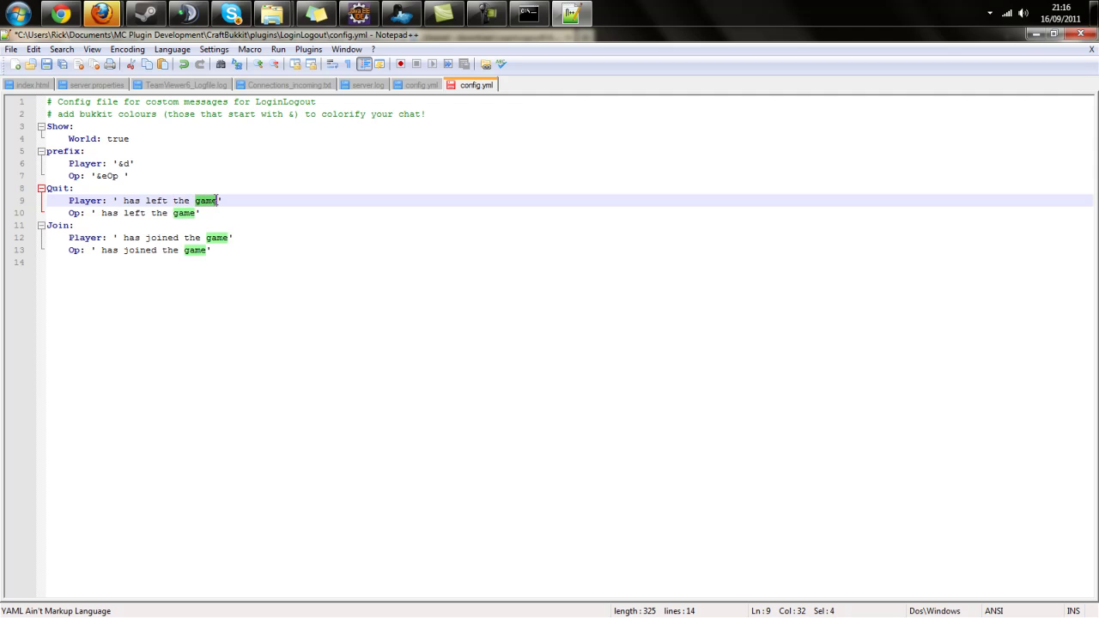
{"action": "type", "text": "bu"}
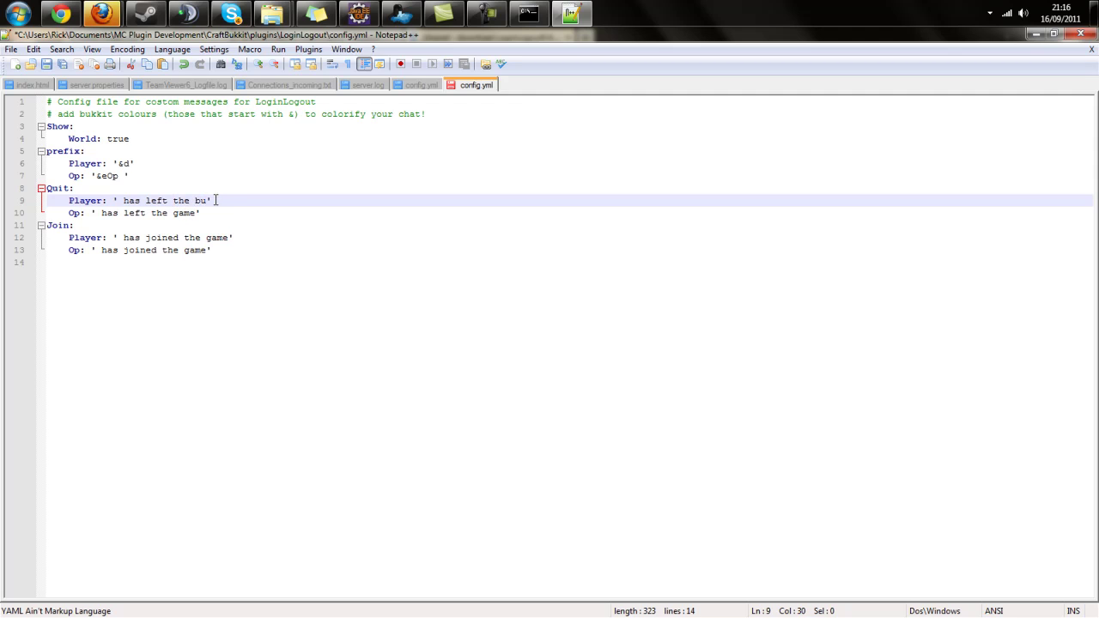
{"action": "type", "text": "ilding"}
Change the Op message under Quit to ' has left the building'
{"action": "key", "text": "Down"}
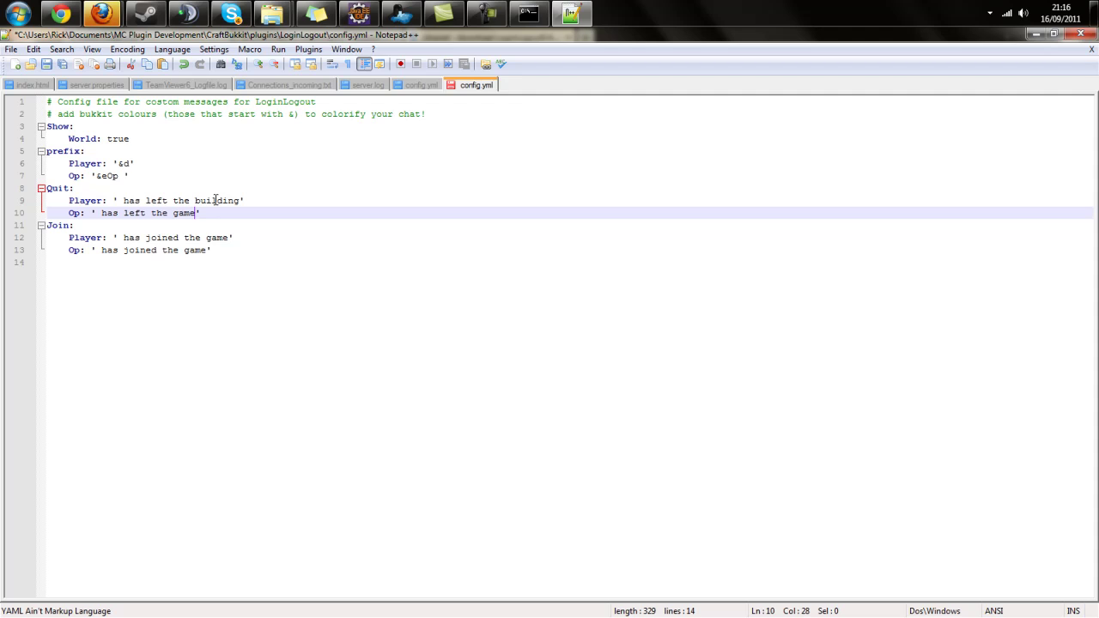
{"action": "key", "text": "BackSpace"}
{"action": "key", "text": "BackSpace"}
{"action": "key", "text": "BackSpace"}
{"action": "type", "text": "buildiong"}
{"action": "key", "text": "BackSpace"}
{"action": "key", "text": "BackSpace"}
{"action": "key", "text": "BackSpace"}
{"action": "type", "text": "ng"}
Change the Op message under Join to ' has joined the game, bow down to him! ' and save config.yml
{"action": "left_click_drag", "start_coordinate": [208, 250], "coordinate": [164, 251]}
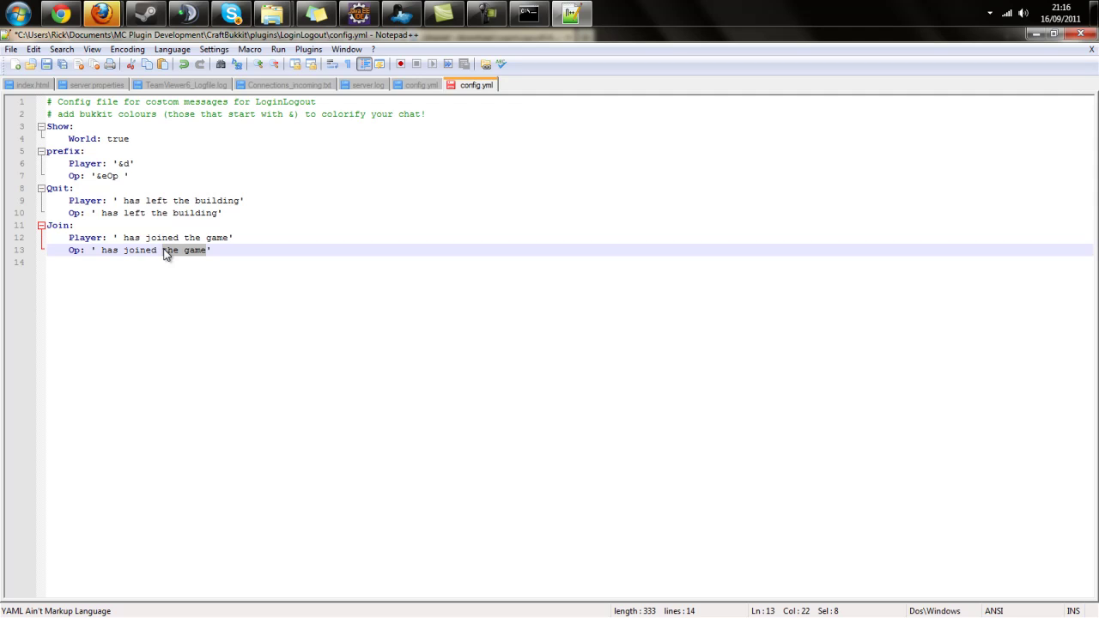
{"action": "type", "text": "&he game, bowq "}
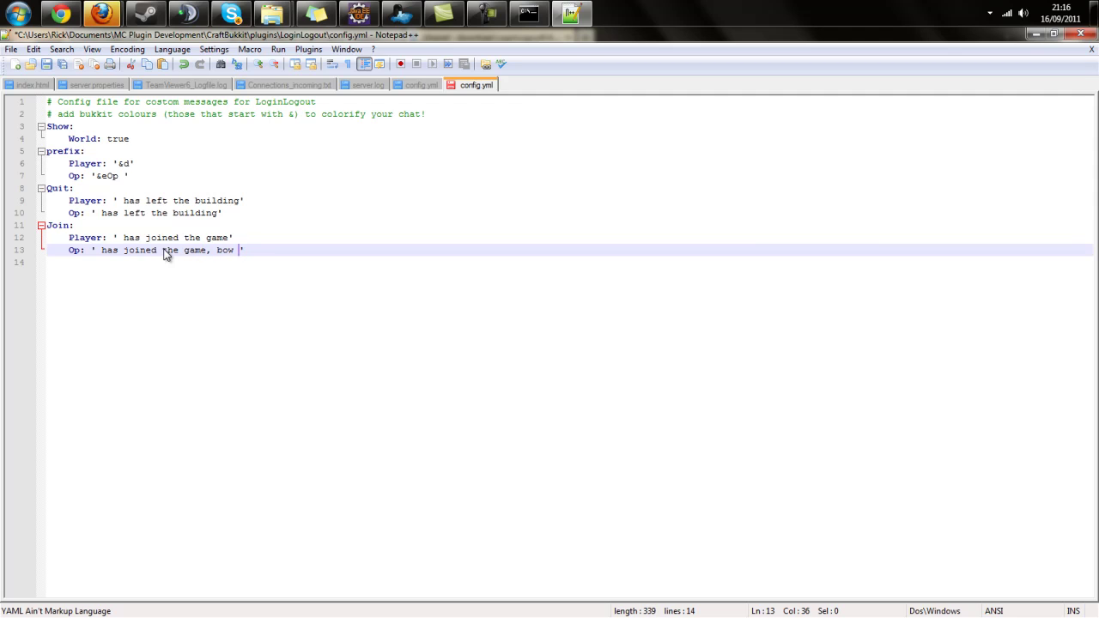
{"action": "type", "text": "down to him!"}
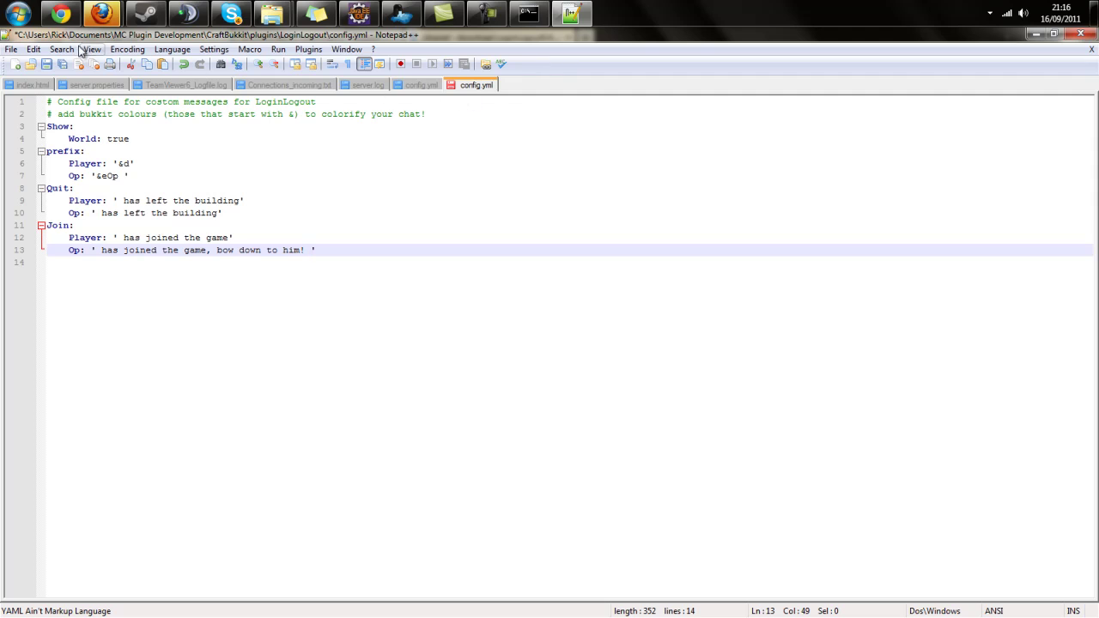
{"action": "left_click", "coordinate": [60, 66]}
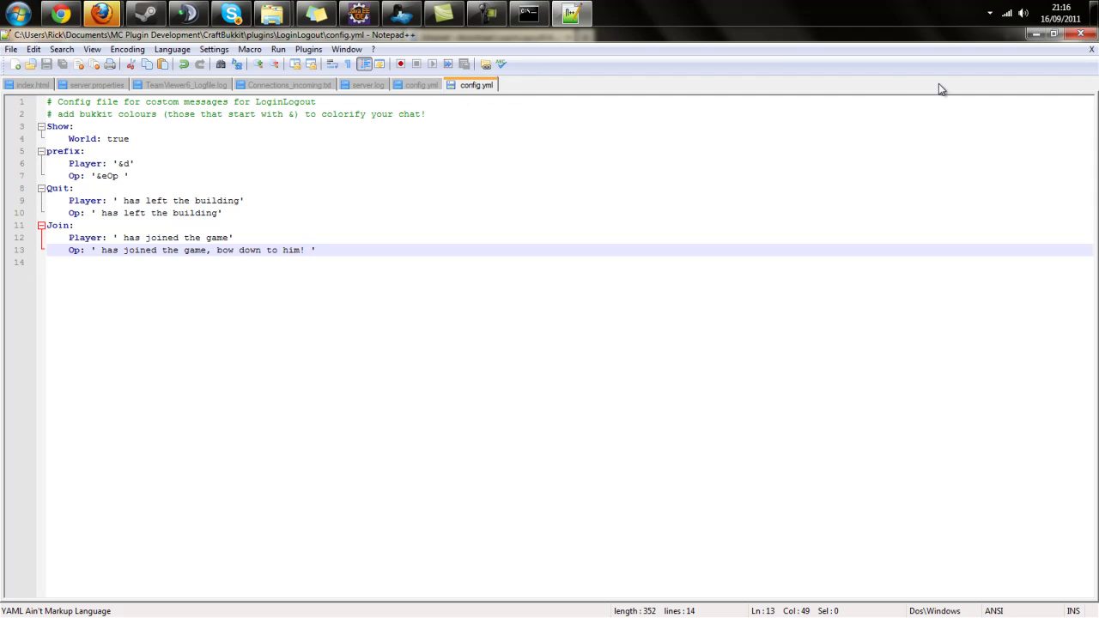
{"action": "left_click_drag", "start_coordinate": [320, 250], "coordinate": [34, 129]}
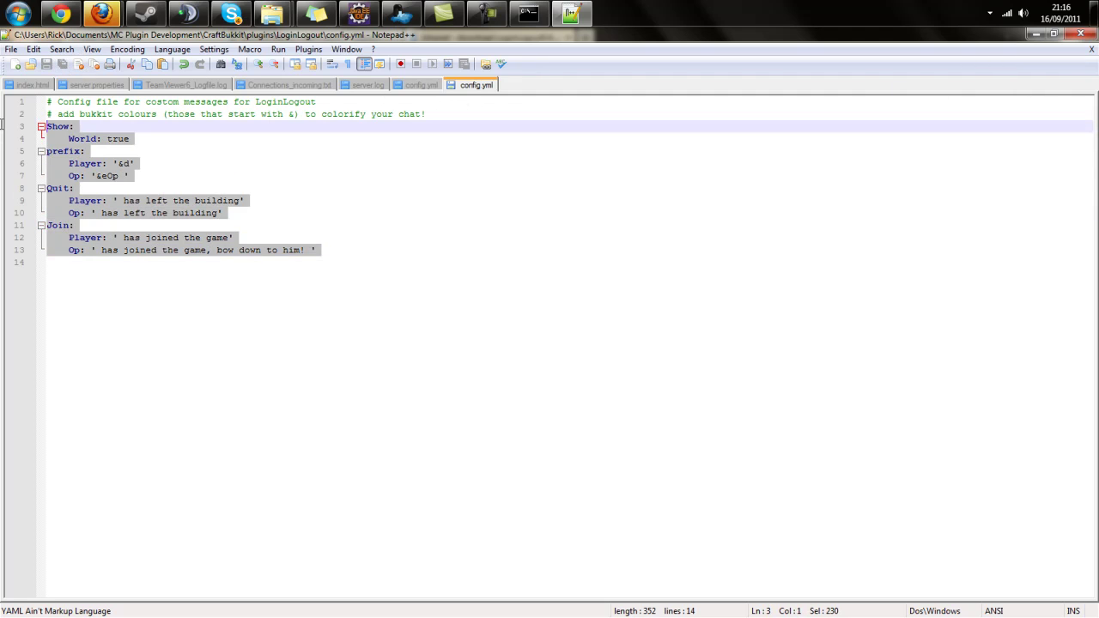
{"action": "left_click", "coordinate": [475, 265]}
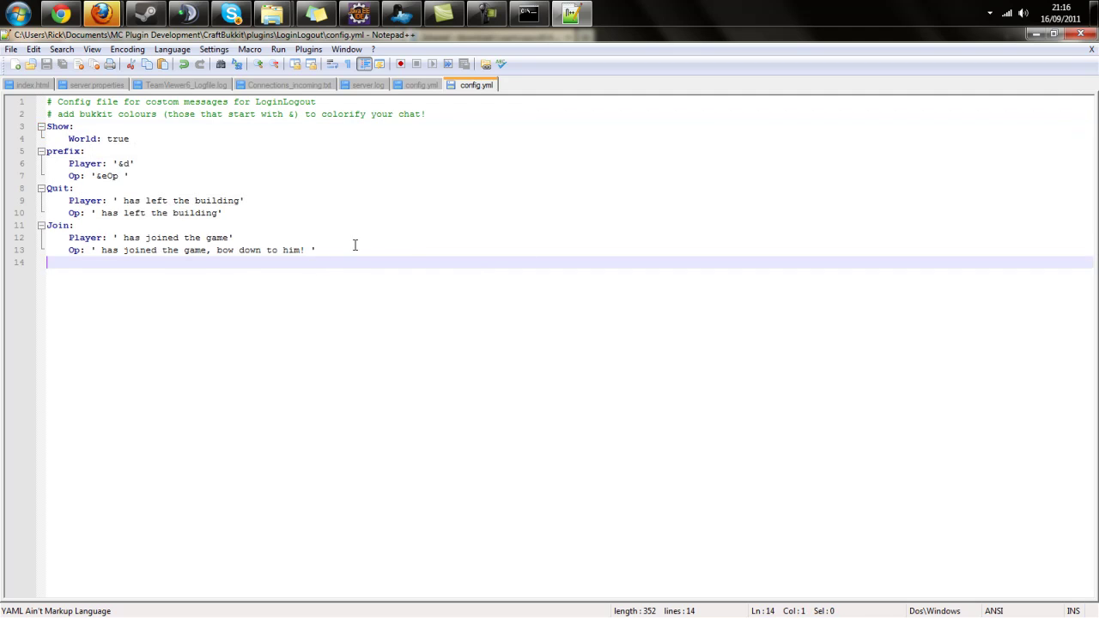
{"action": "left_click_drag", "start_coordinate": [355, 245], "coordinate": [39, 126]}
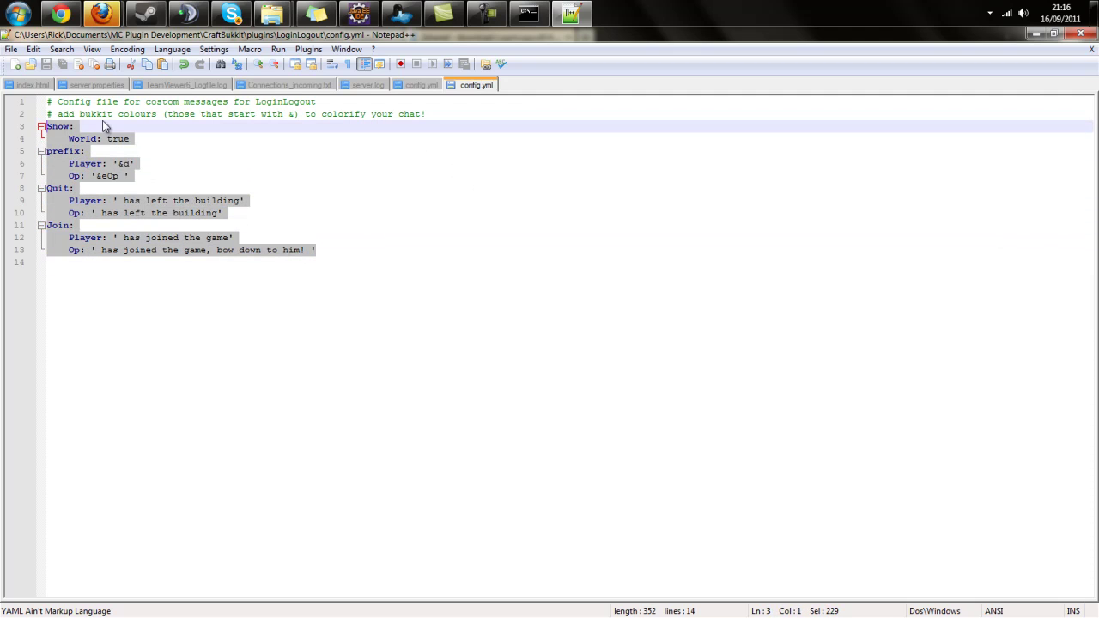
{"action": "left_click", "coordinate": [326, 202]}
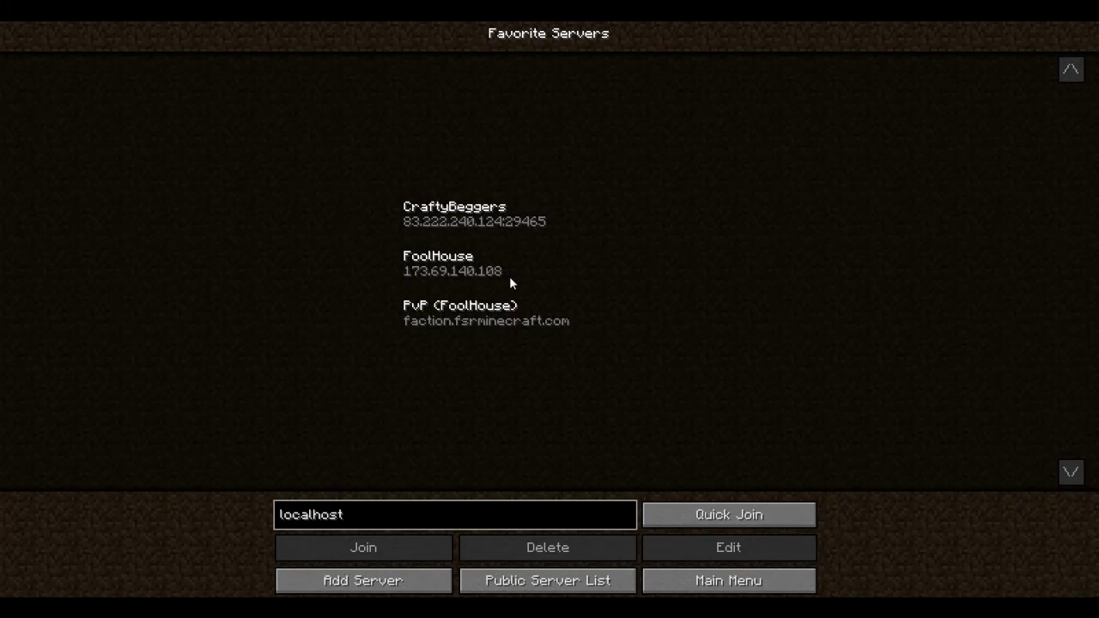
Switch to Minecraft, join the localhost server and open the chat to view the login message
{"action": "left_click", "coordinate": [704, 516]}
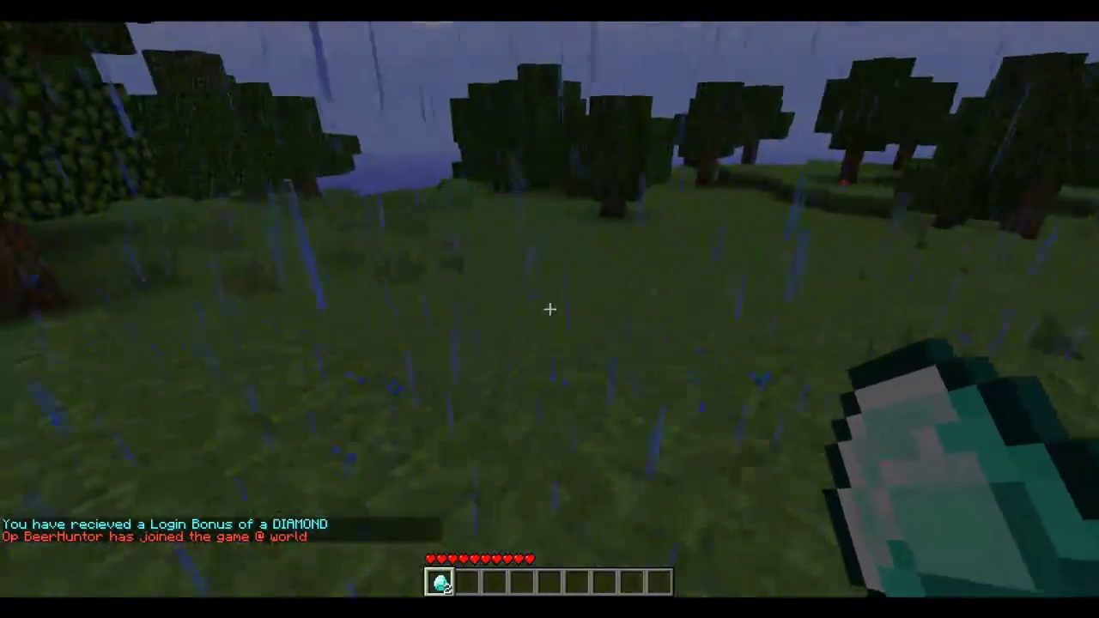
{"action": "key", "text": "t"}
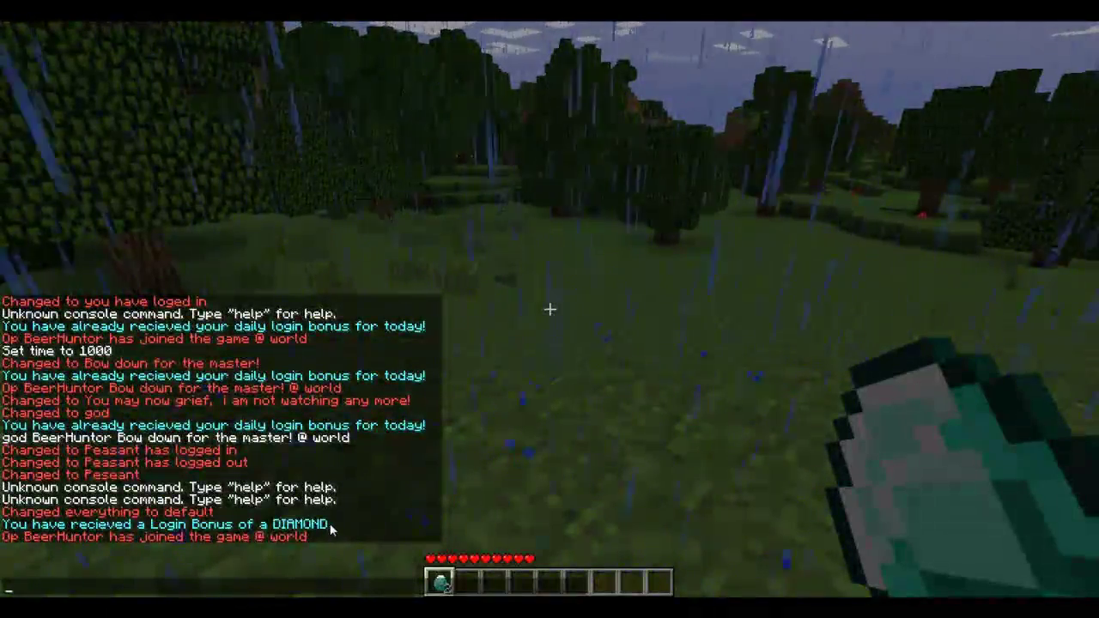
{"action": "key", "text": "BackSpace"}
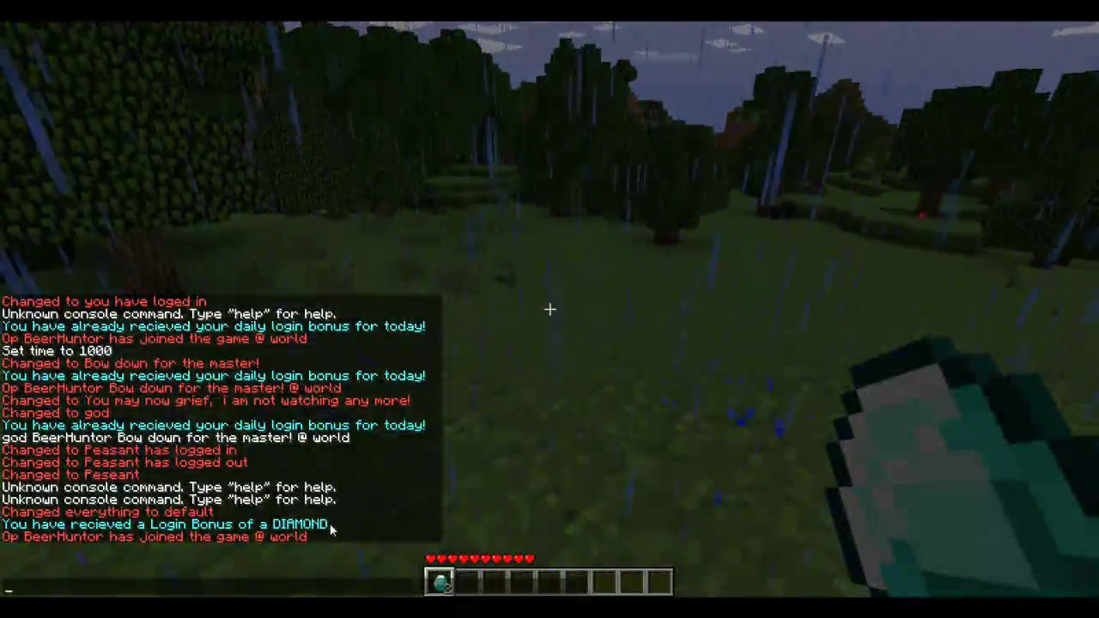
Run the chat command /changeoplogin The master has entered the building
{"action": "type", "text": "/"}
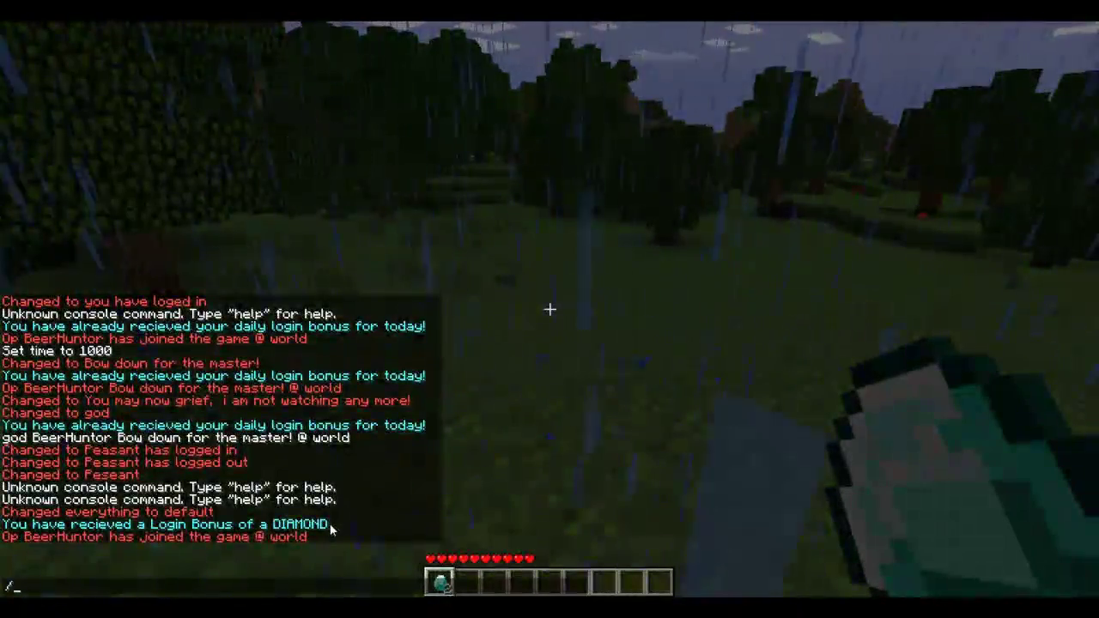
{"action": "type", "text": "change"}
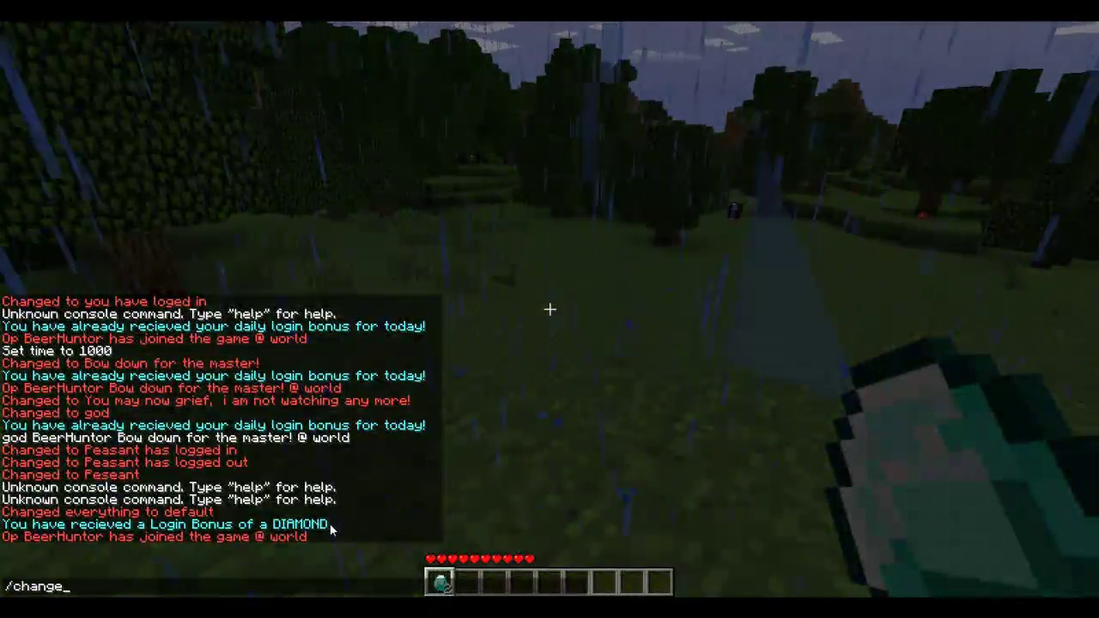
{"action": "type", "text": "oplogin"}
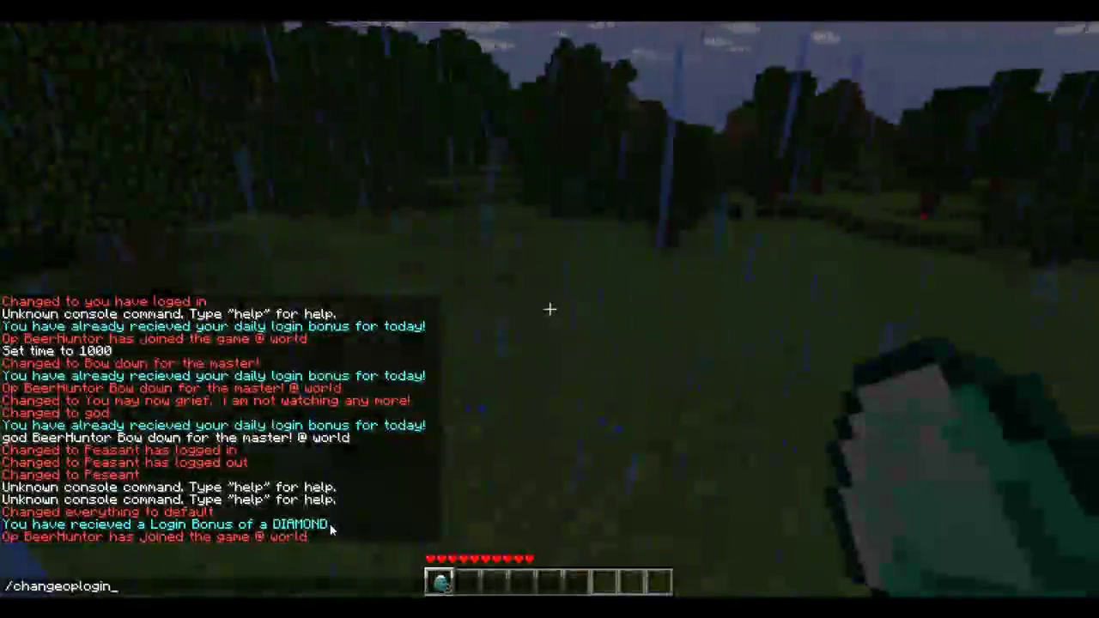
{"action": "type", "text": " The master"}
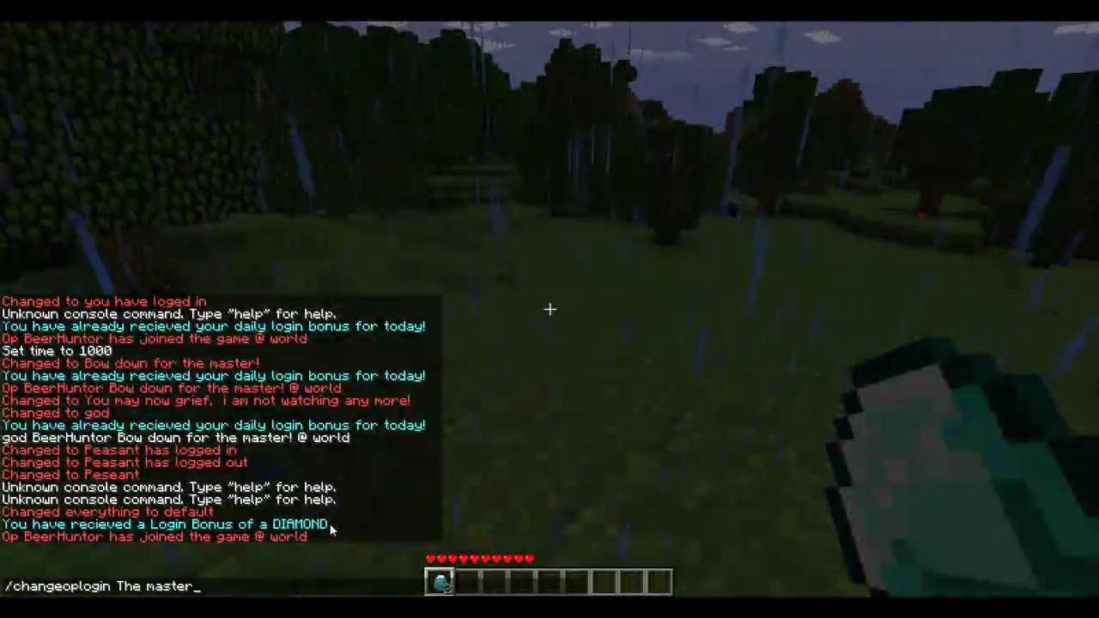
{"action": "type", "text": " has entered "}
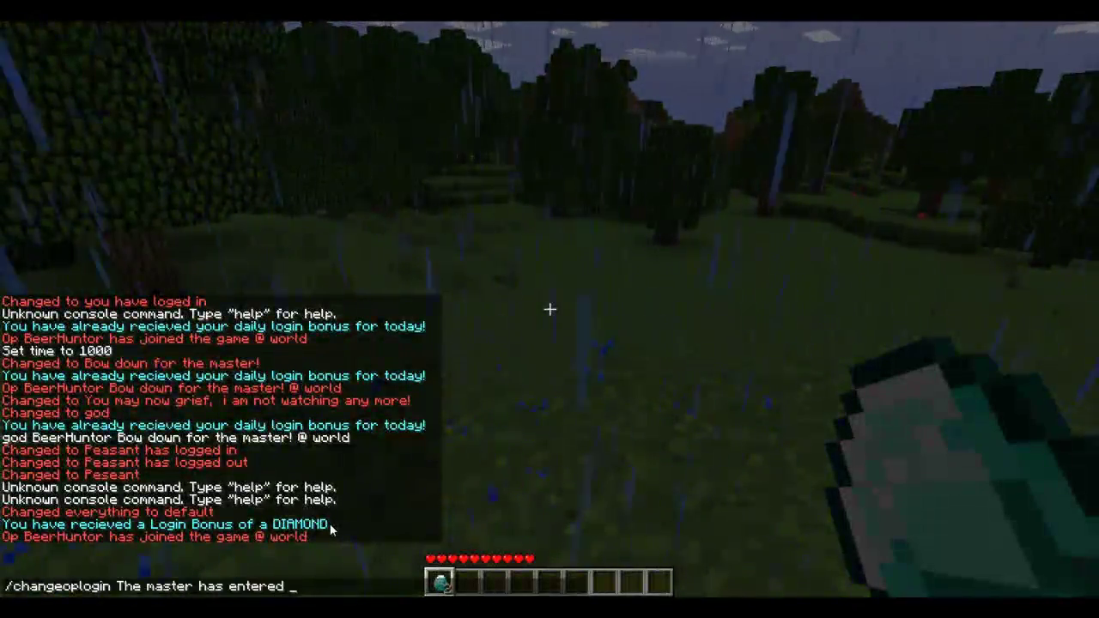
{"action": "type", "text": "the building"}
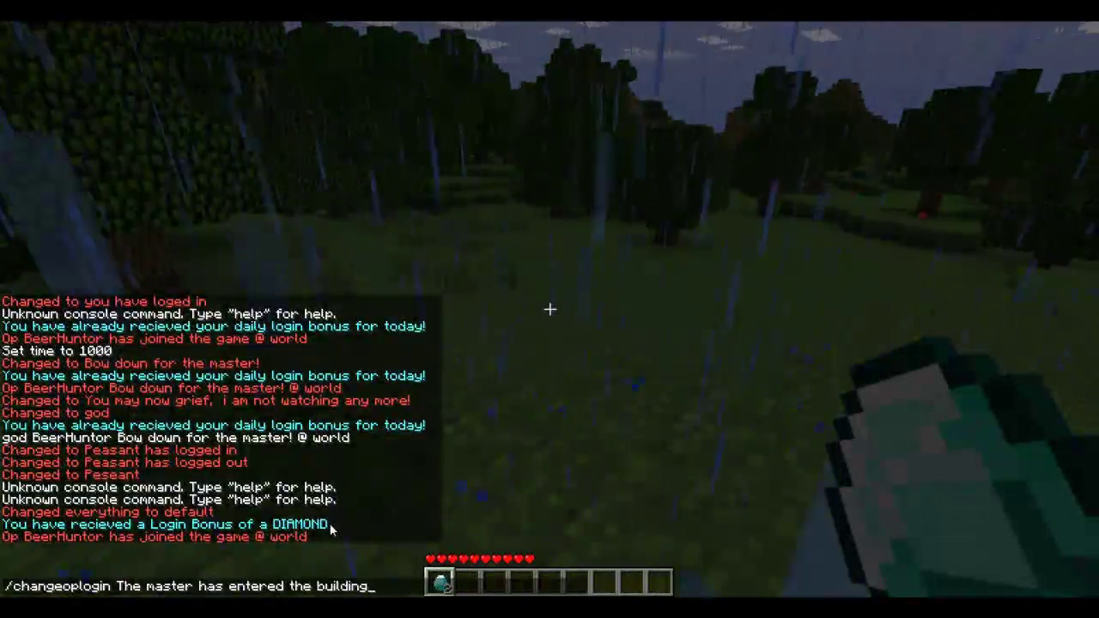
{"action": "key", "text": "Return"}
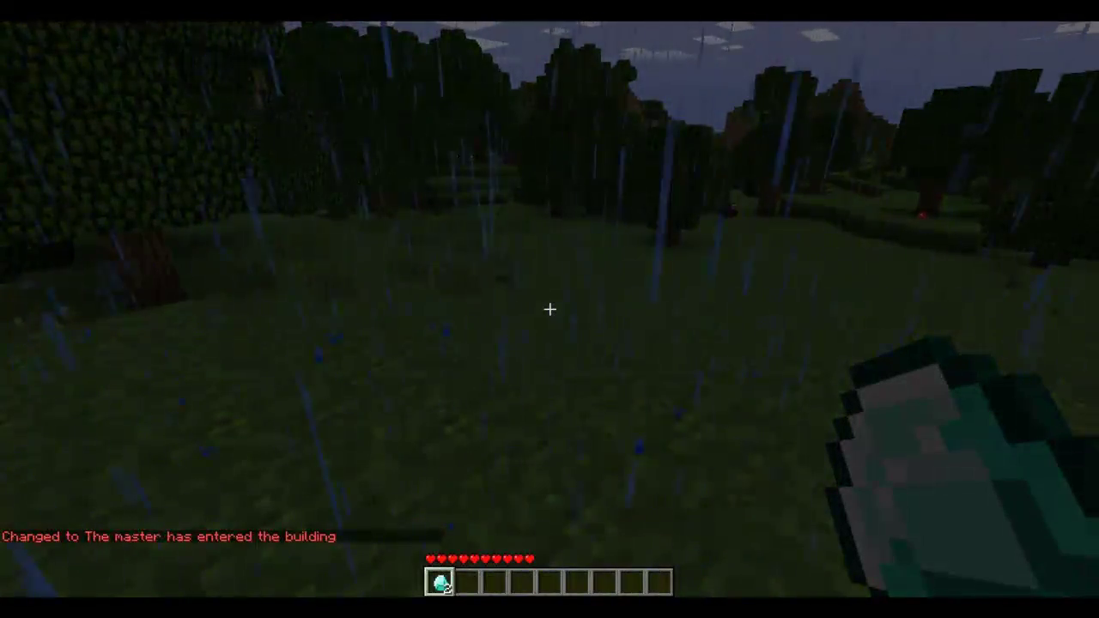
Disconnect from the server and rejoin localhost to check the operator login message
{"action": "key", "text": "Escape"}
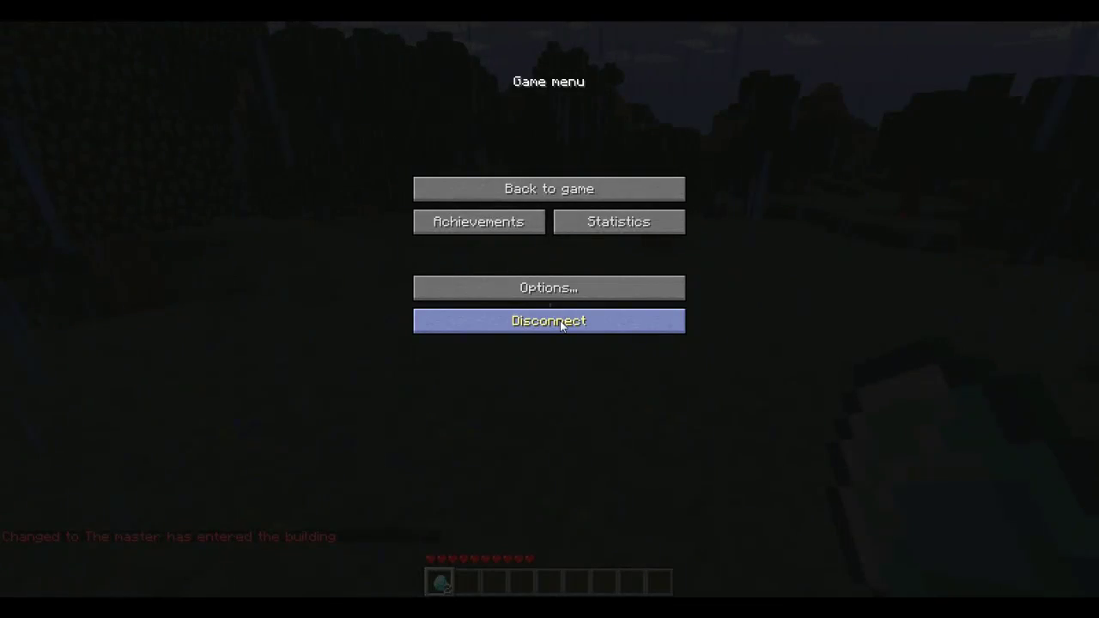
{"action": "left_click", "coordinate": [562, 324]}
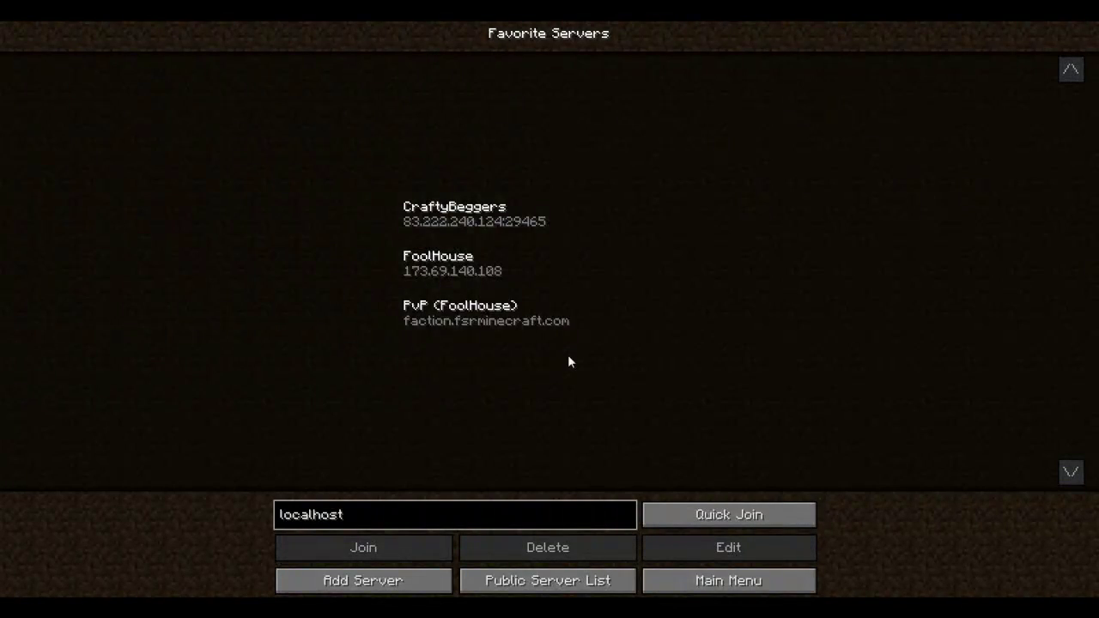
{"action": "left_click", "coordinate": [712, 515]}
{"action": "key", "text": "w"}
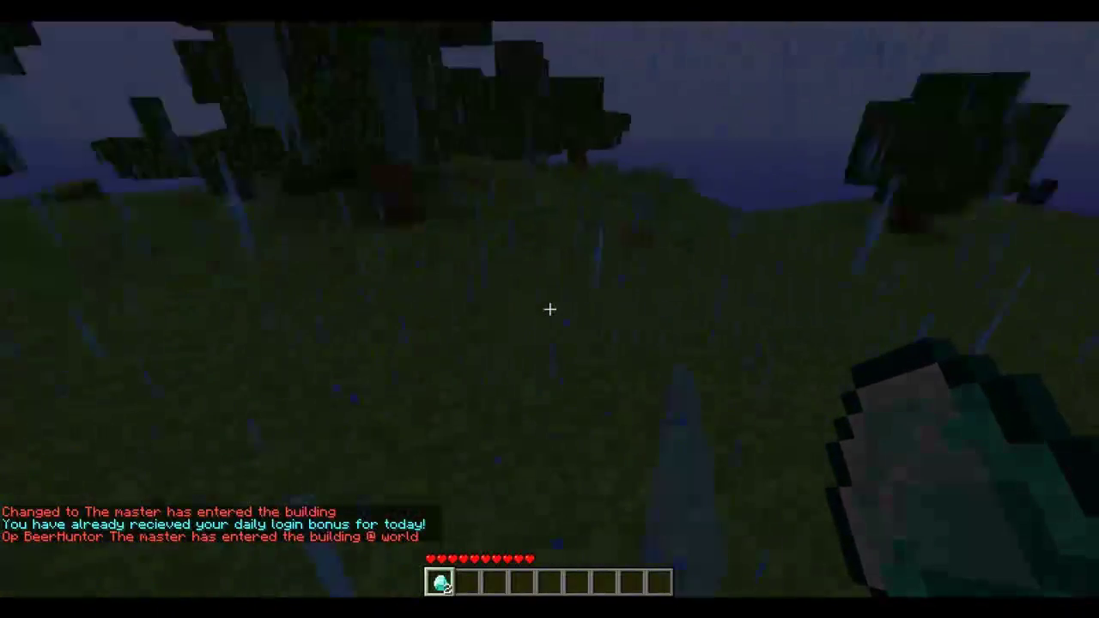
{"action": "key", "text": "w"}
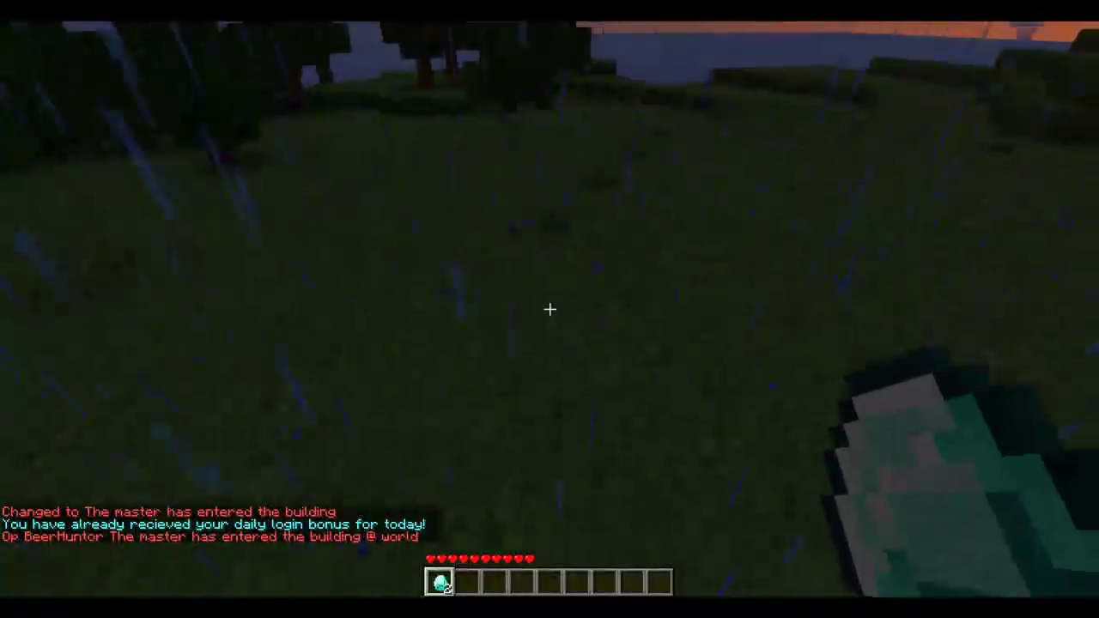
{"action": "key", "text": "w"}
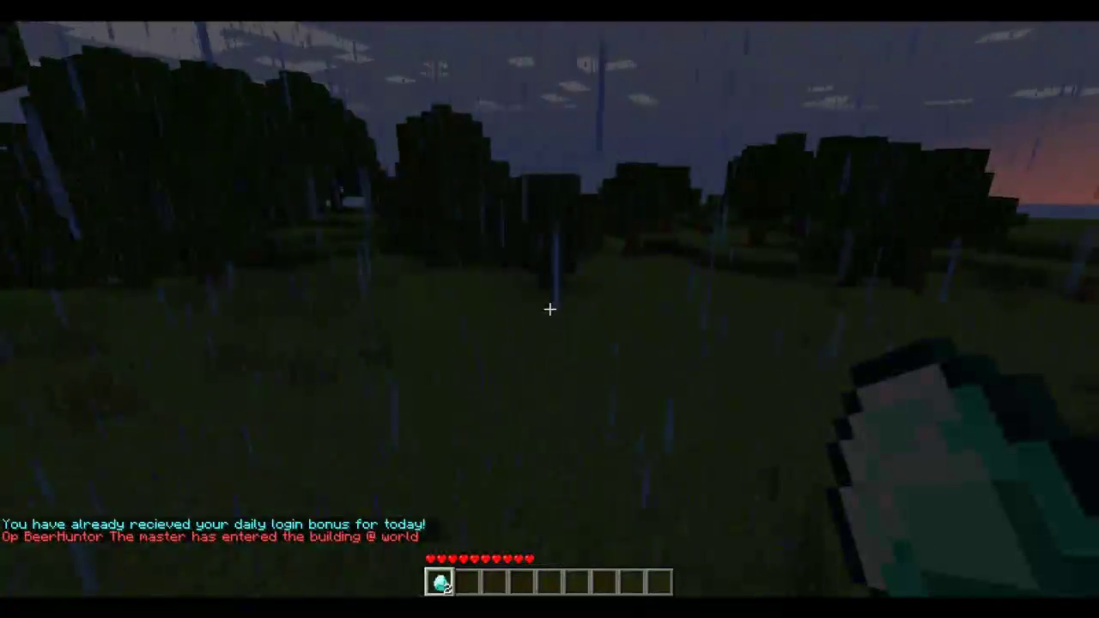
Run the chat command /changeoplogout The eyes have gone! to set the operator logout message
{"action": "type", "text": "t"}
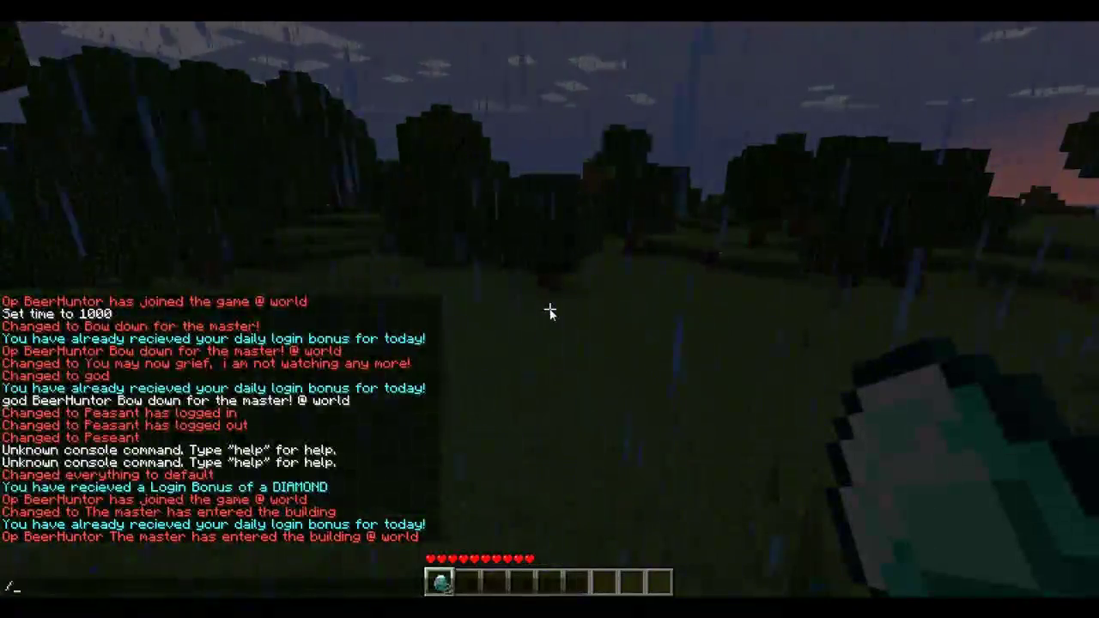
{"action": "type", "text": "/change"}
{"action": "key", "text": "BackSpace"}
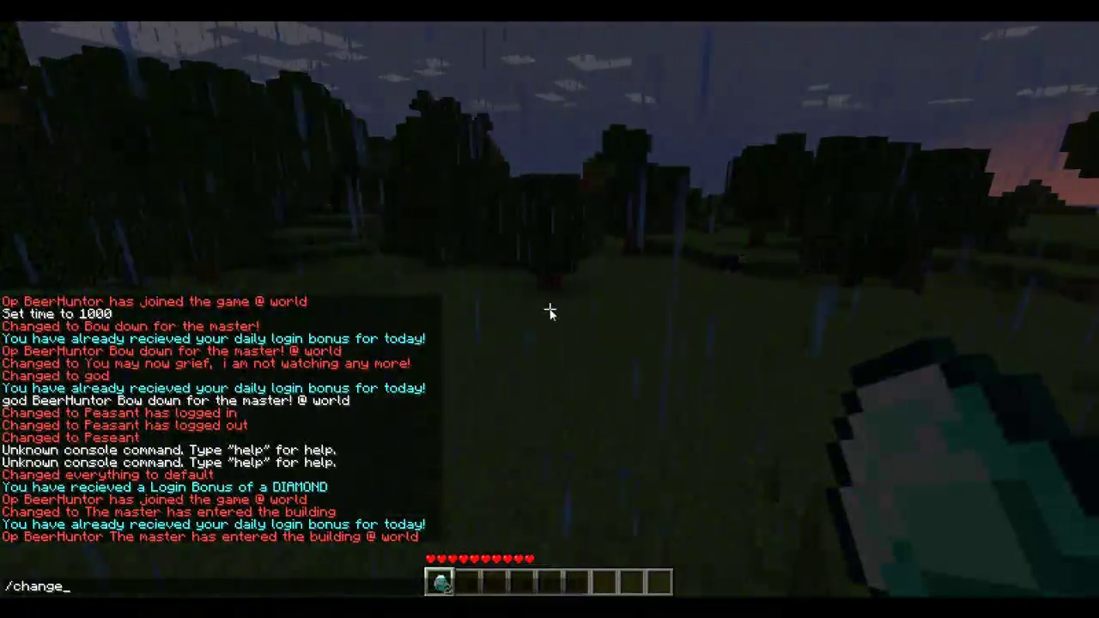
{"action": "type", "text": "oplogout"}
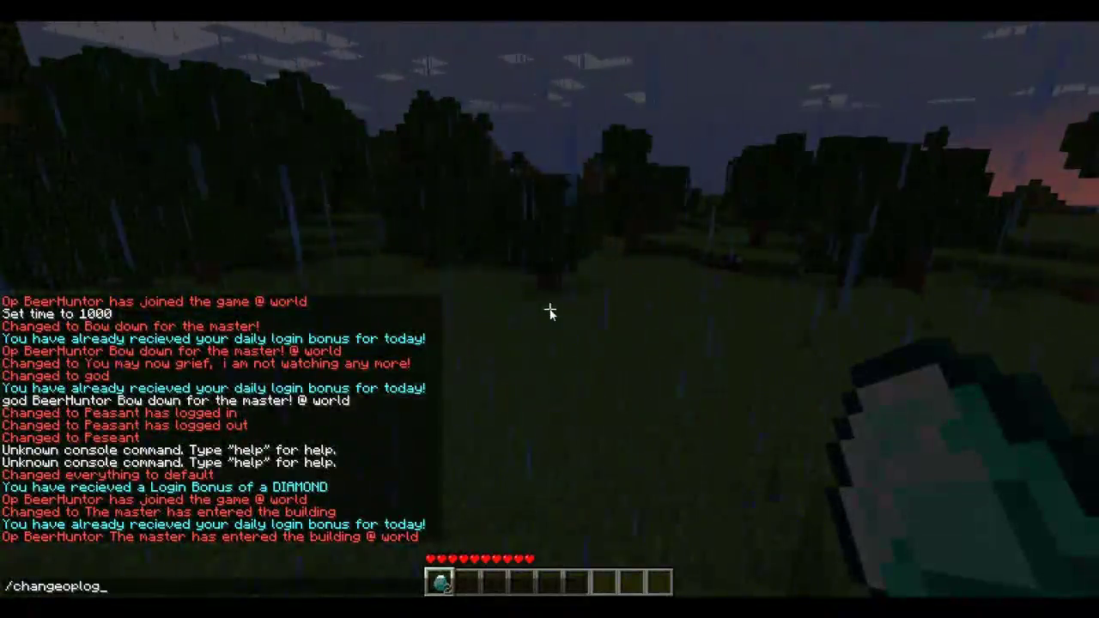
{"action": "key", "text": "BackSpace"}
{"action": "key", "text": "BackSpace"}
{"action": "key", "text": "BackSpace"}
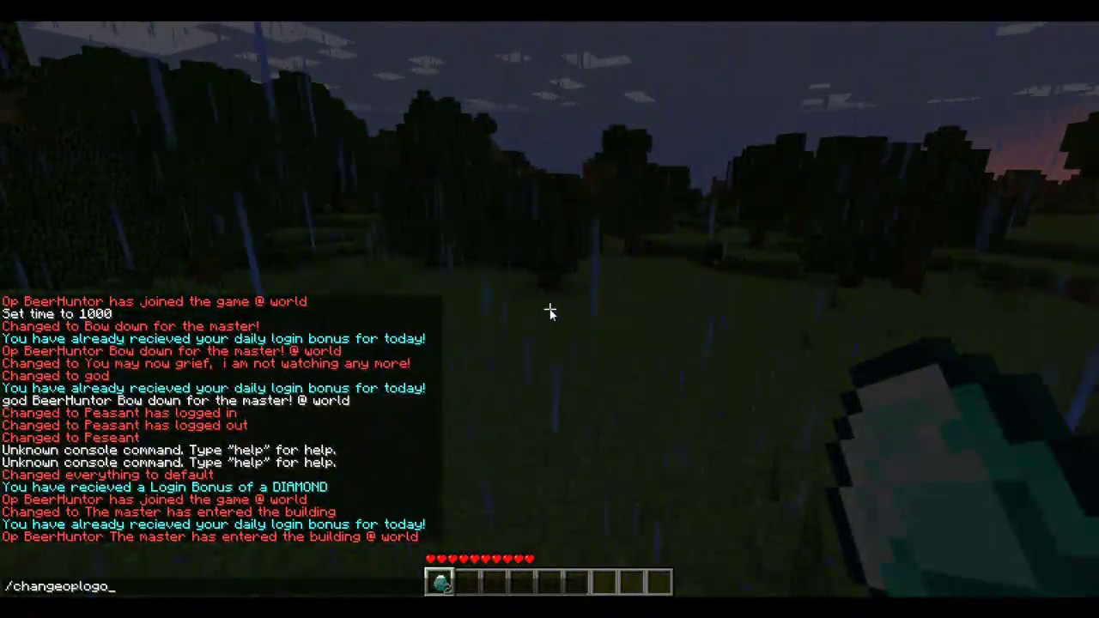
{"action": "type", "text": "ut The "}
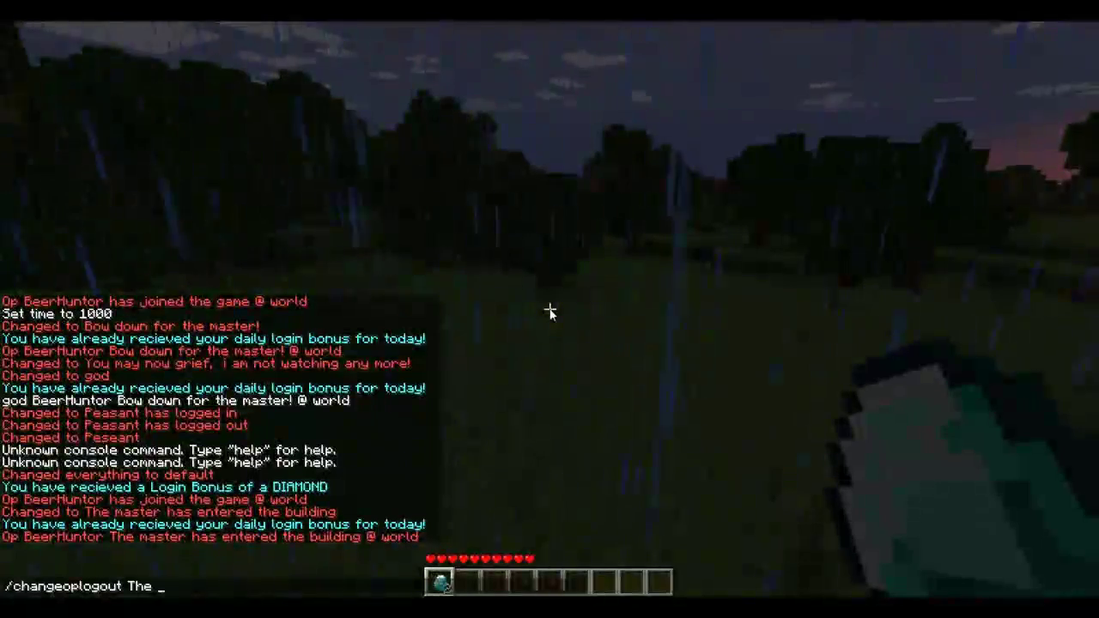
{"action": "type", "text": "yest"}
{"action": "key", "text": "BackSpace"}
{"action": "key", "text": "BackSpace"}
{"action": "key", "text": "BackSpace"}
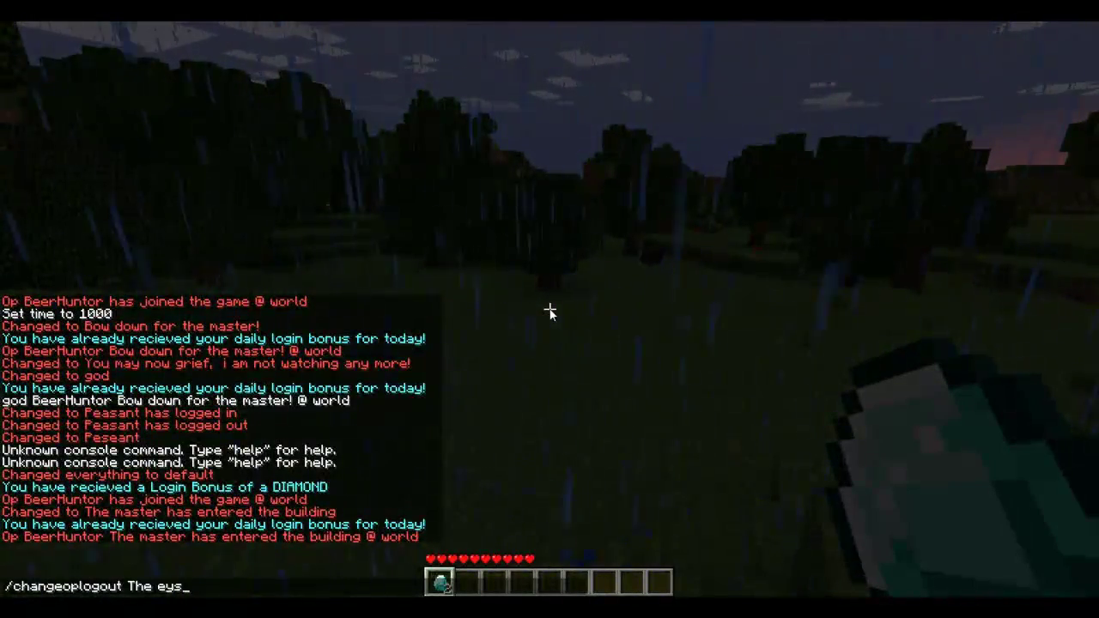
{"action": "key", "text": "BackSpace"}
{"action": "type", "text": "es have gone"}
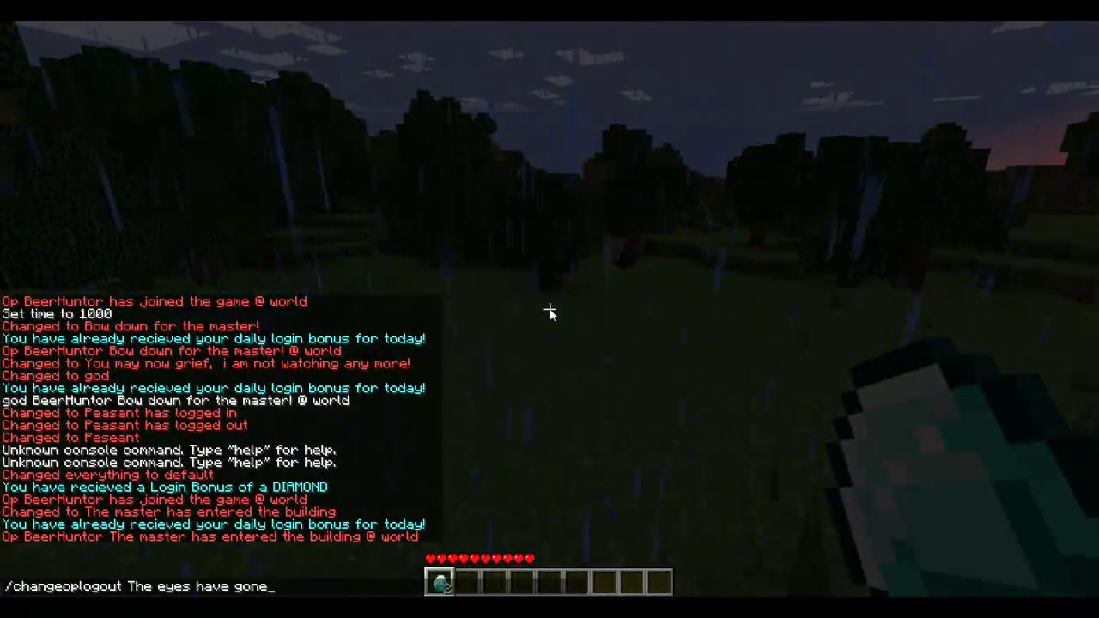
{"action": "type", "text": "!"}
{"action": "key", "text": "Return"}
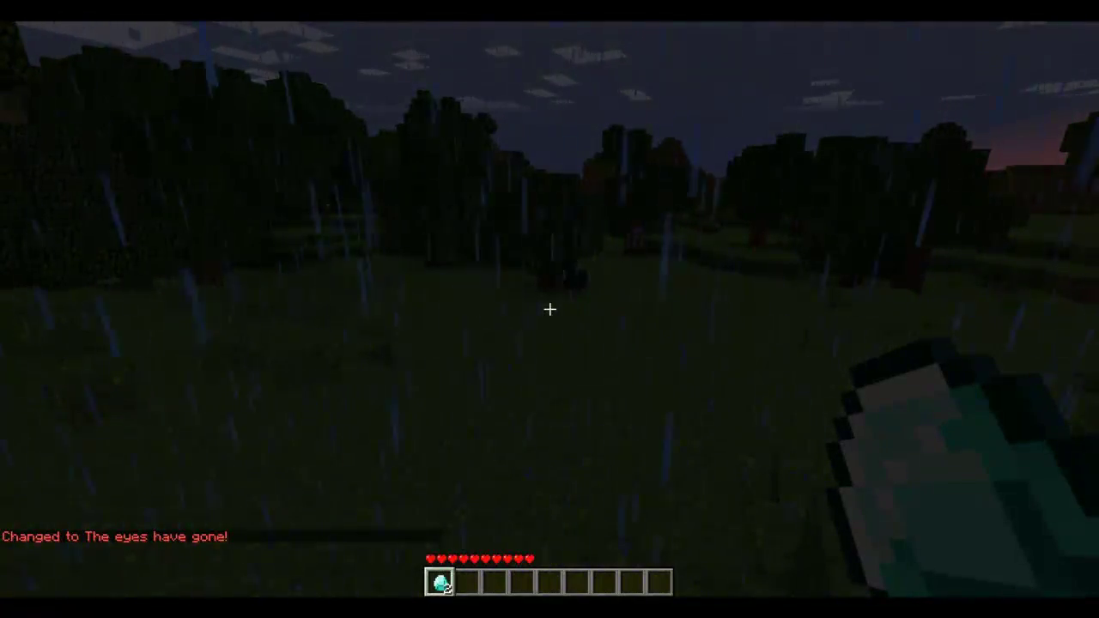
Set the world time to 1000 with the chat command /time set 1000
{"action": "key", "text": "slash"}
{"action": "type", "text": "tim"}
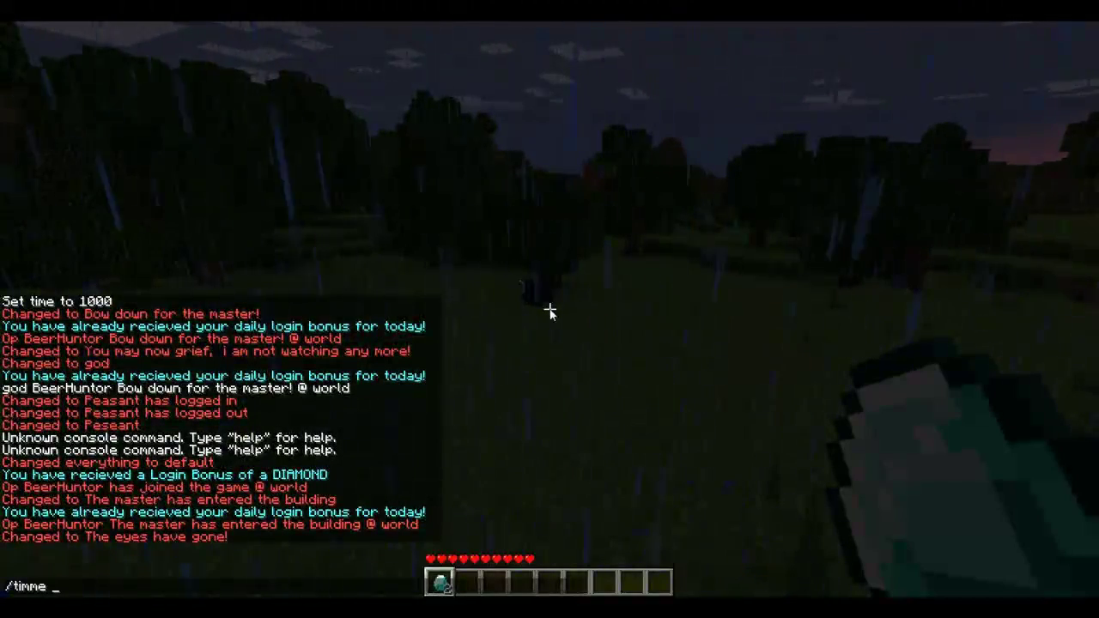
{"action": "type", "text": "e sa"}
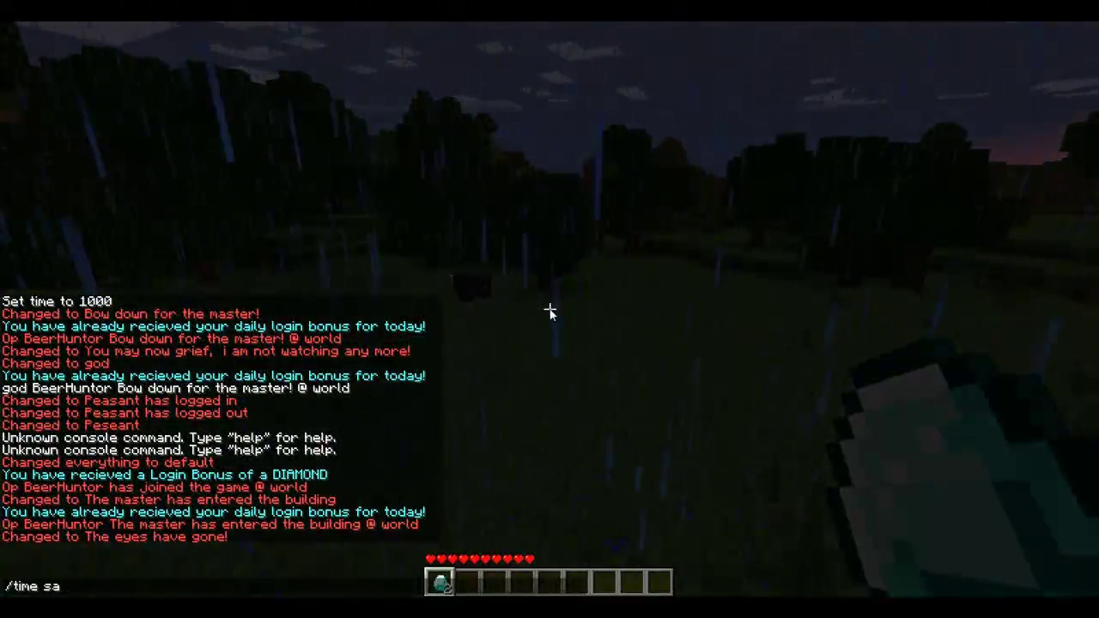
{"action": "key", "text": "BackSpace"}
{"action": "type", "text": "et 1000"}
{"action": "key", "text": "Return"}
Change the operator prefix to GOD with the chat command /changeopprefix GOD
{"action": "key", "text": "slash"}
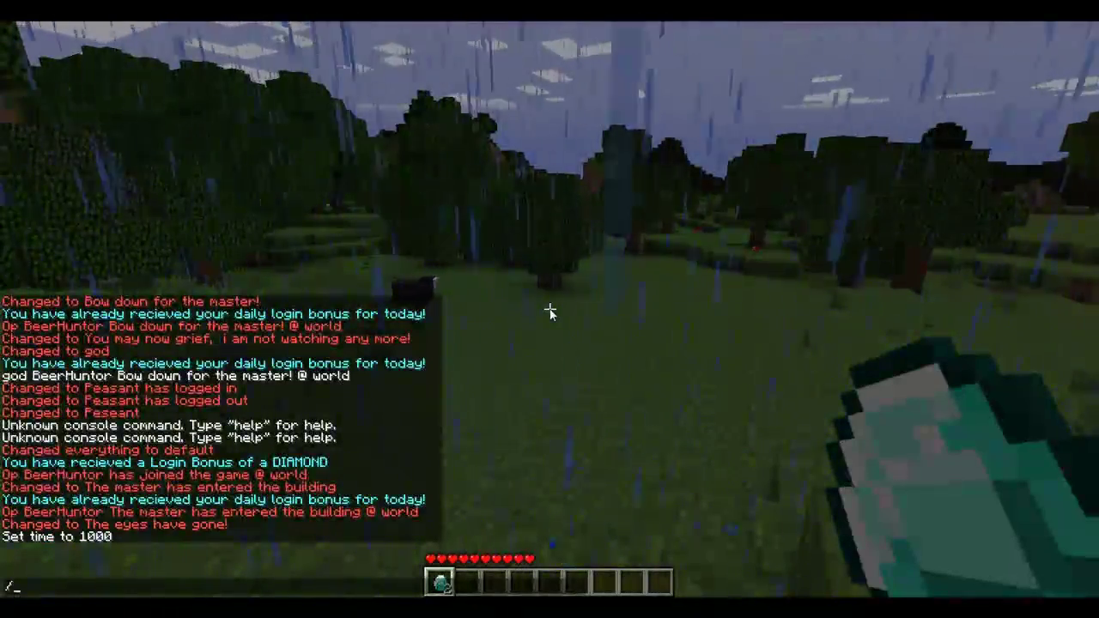
{"action": "type", "text": "cha"}
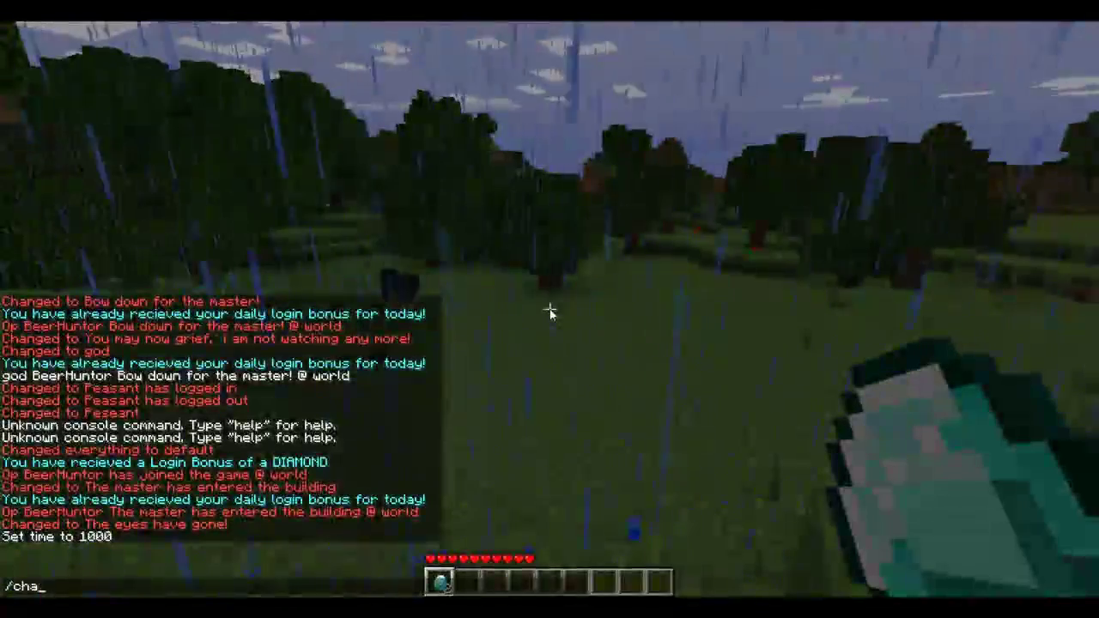
{"action": "type", "text": "ngeoppref"}
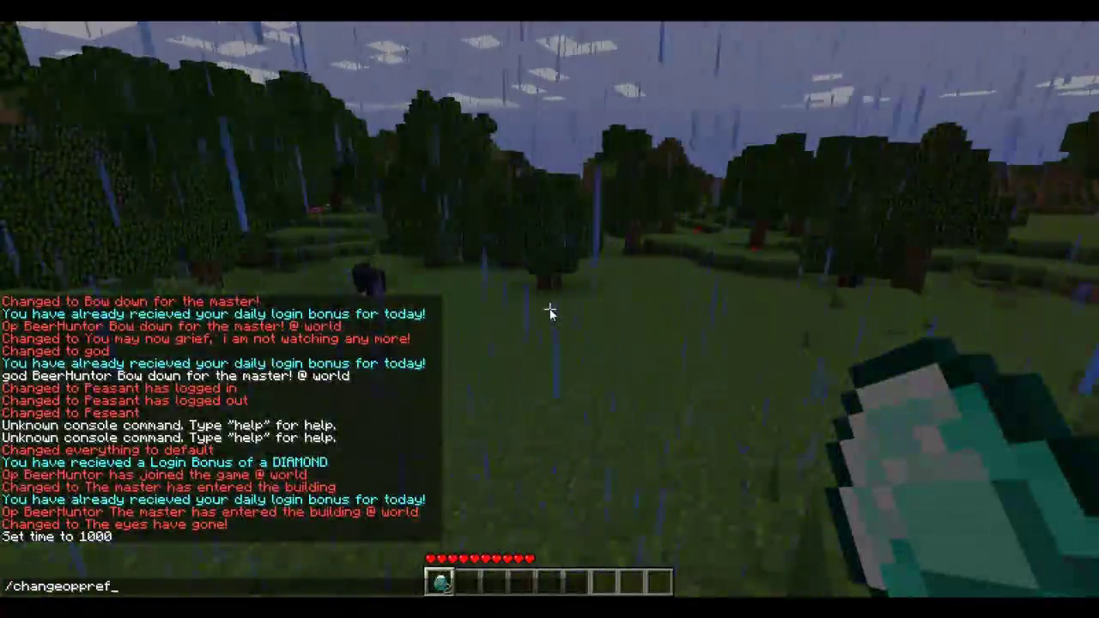
{"action": "type", "text": "ix00"}
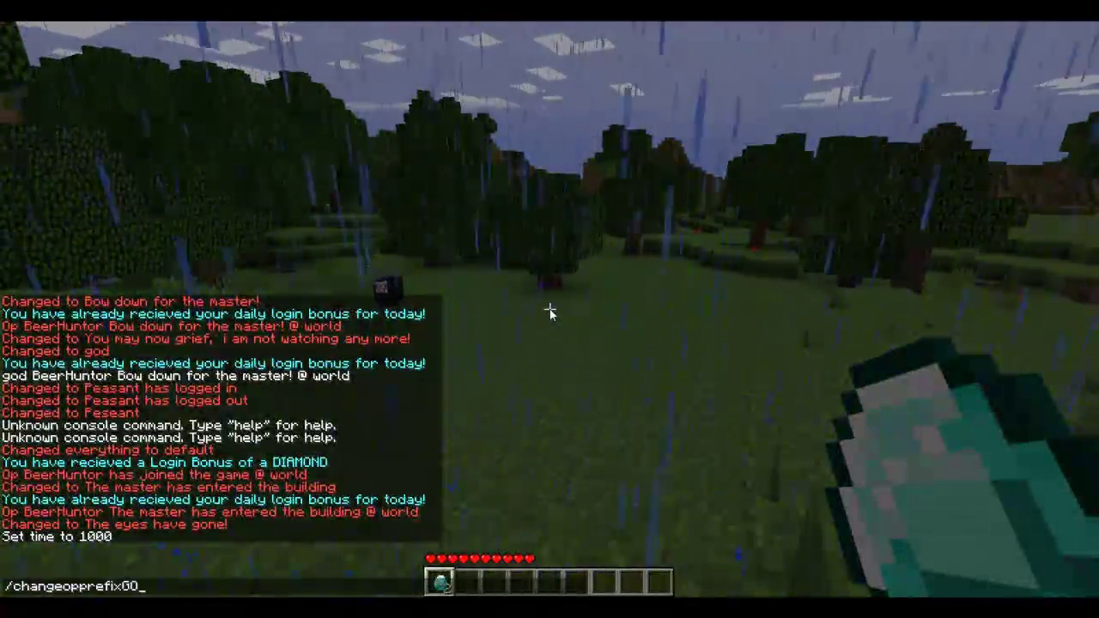
{"action": "key", "text": "BackSpace"}
{"action": "key", "text": "BackSpace"}
{"action": "key", "text": "BackSpace"}
{"action": "type", "text": "0"}
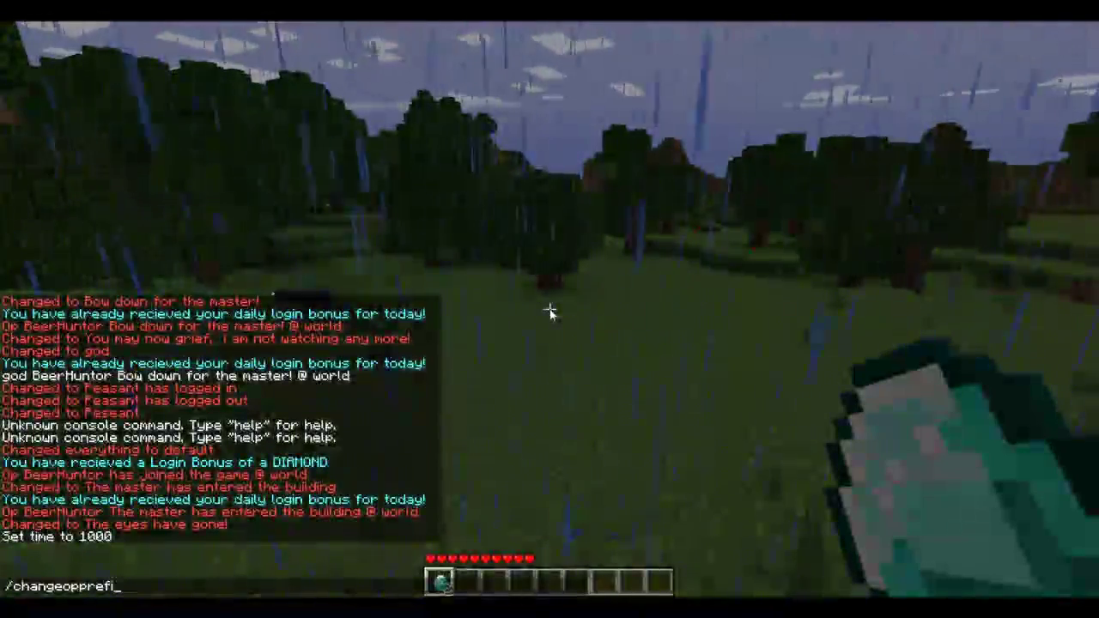
{"action": "type", "text": "x 00"}
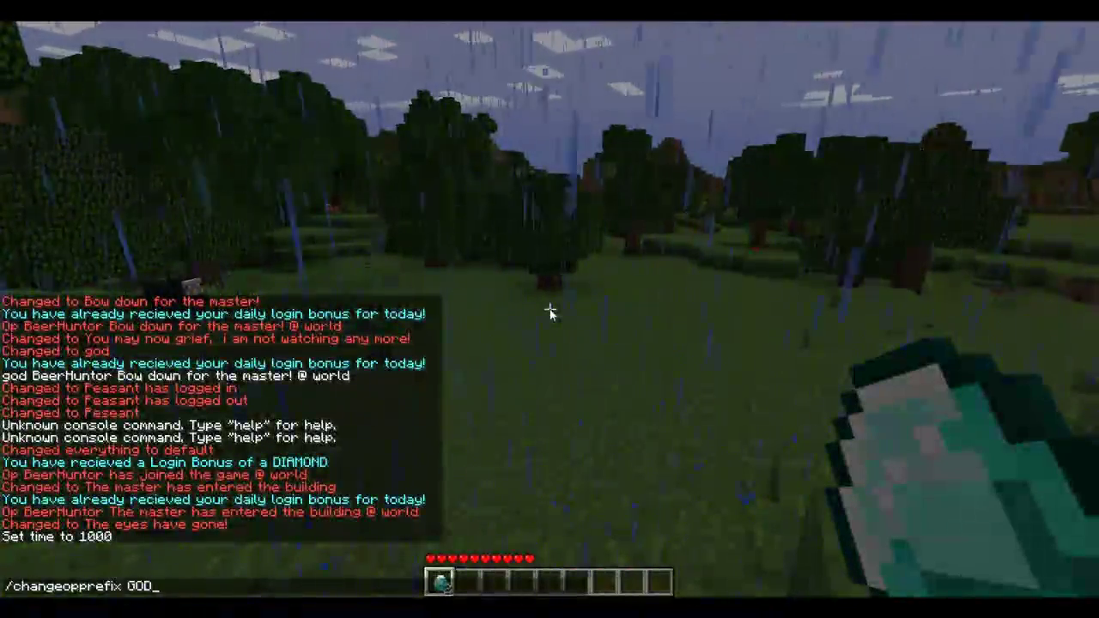
{"action": "key", "text": "Return"}
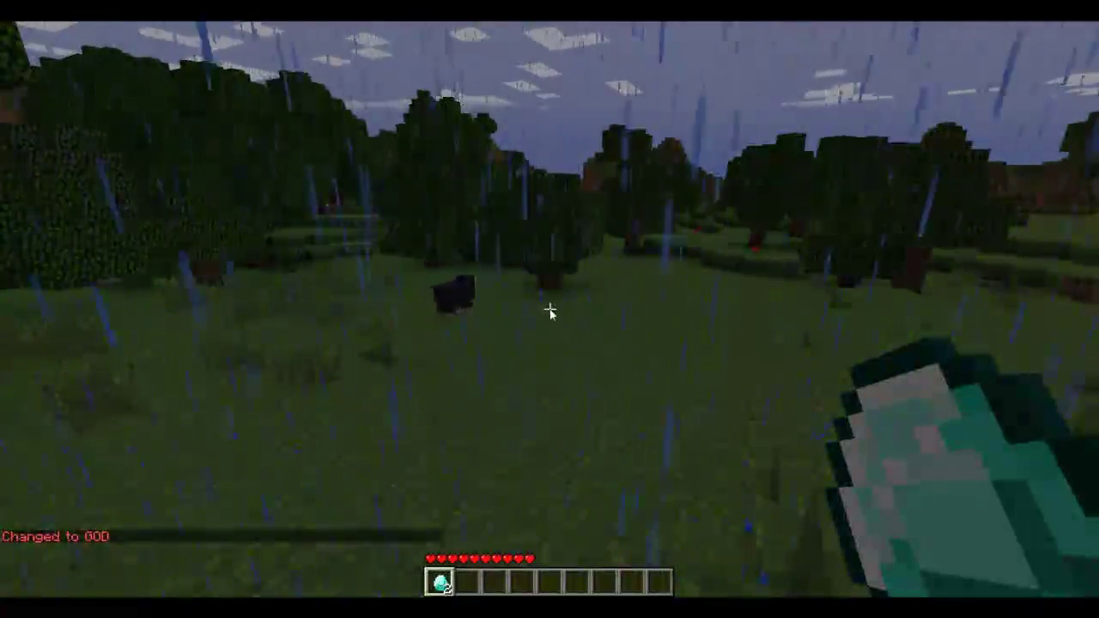
Leave the server and rejoin localhost to check the operator prefix in the login message
{"action": "key", "text": "Escape"}
{"action": "left_click", "coordinate": [565, 323]}
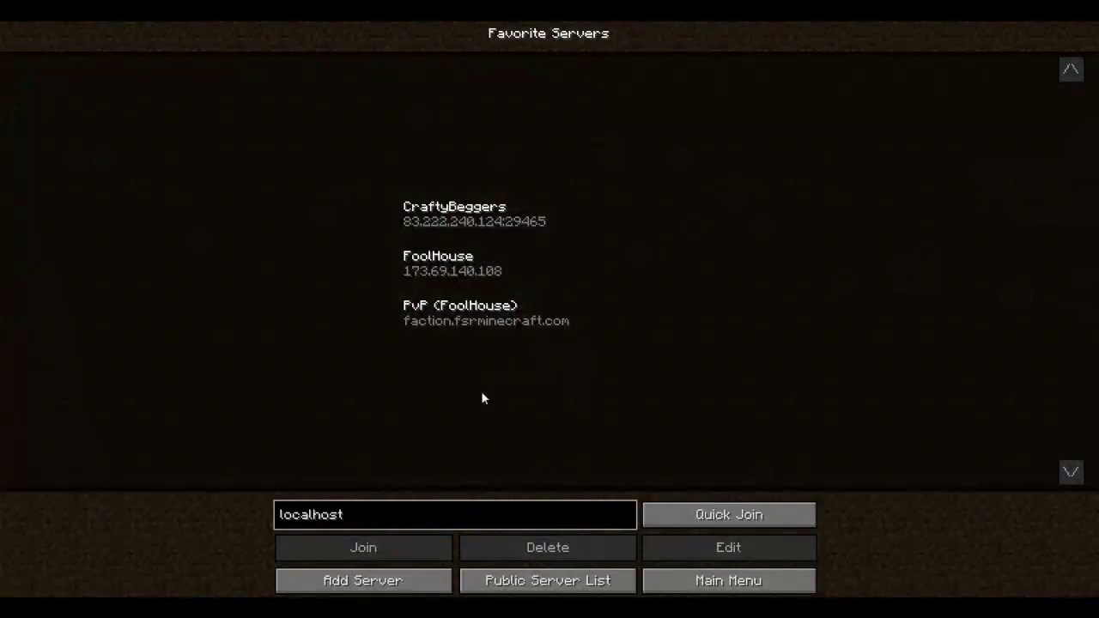
{"action": "left_click", "coordinate": [686, 514]}
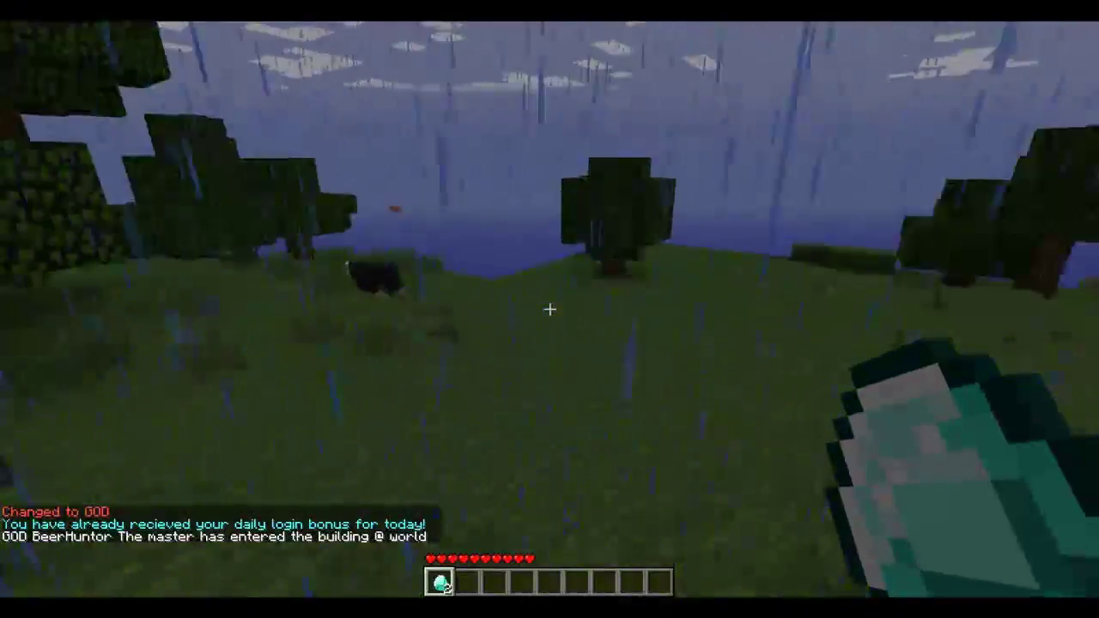
{"action": "key", "text": "w"}
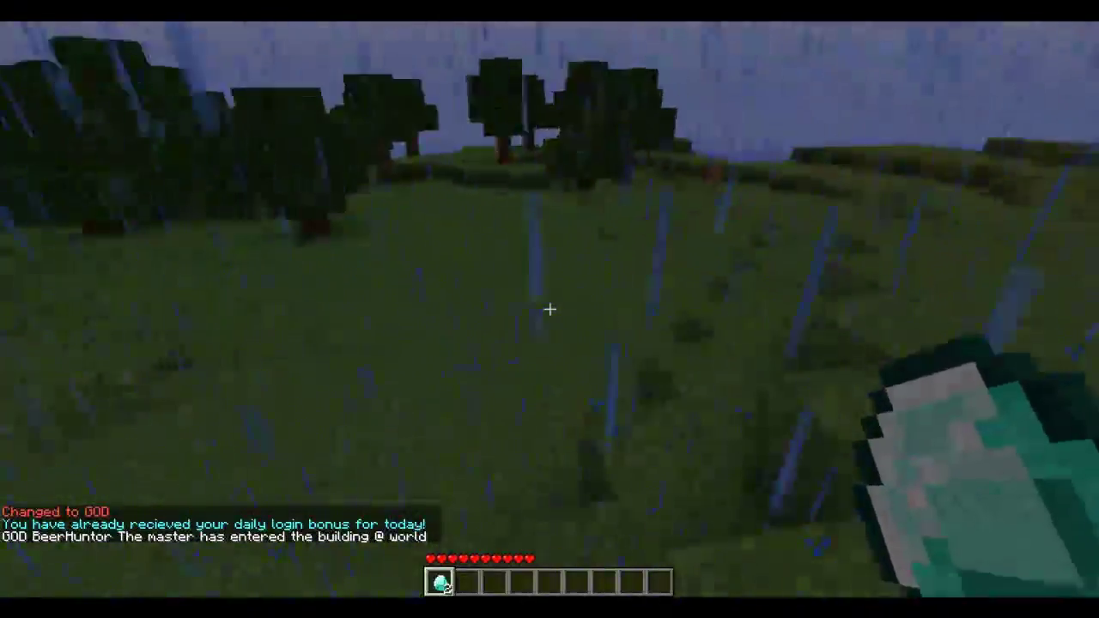
{"action": "key", "text": "w"}
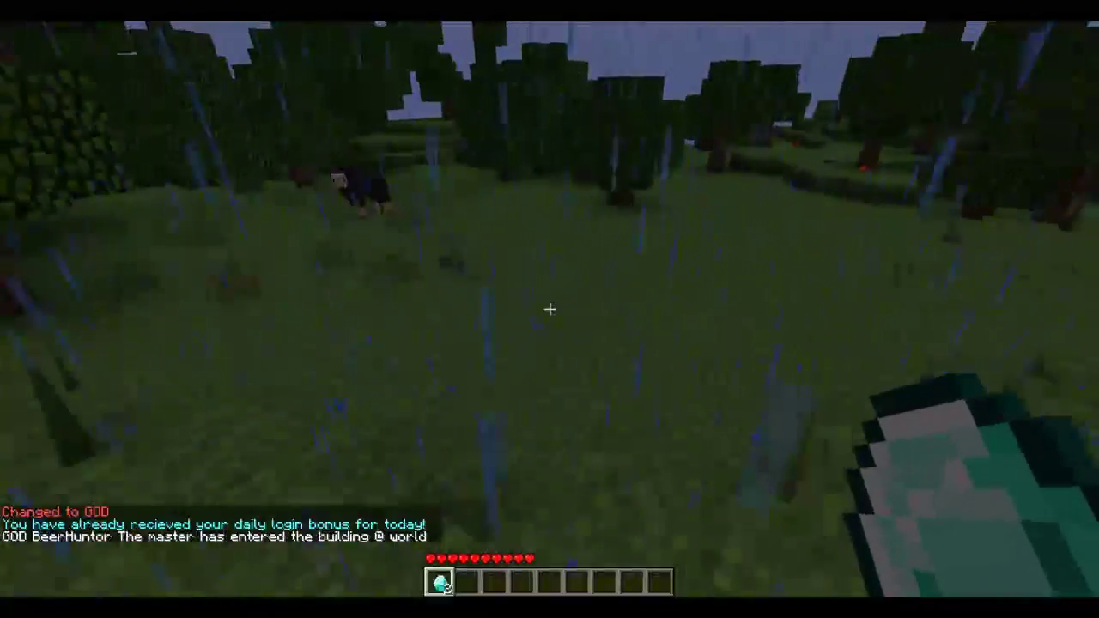
{"action": "key", "text": "w"}
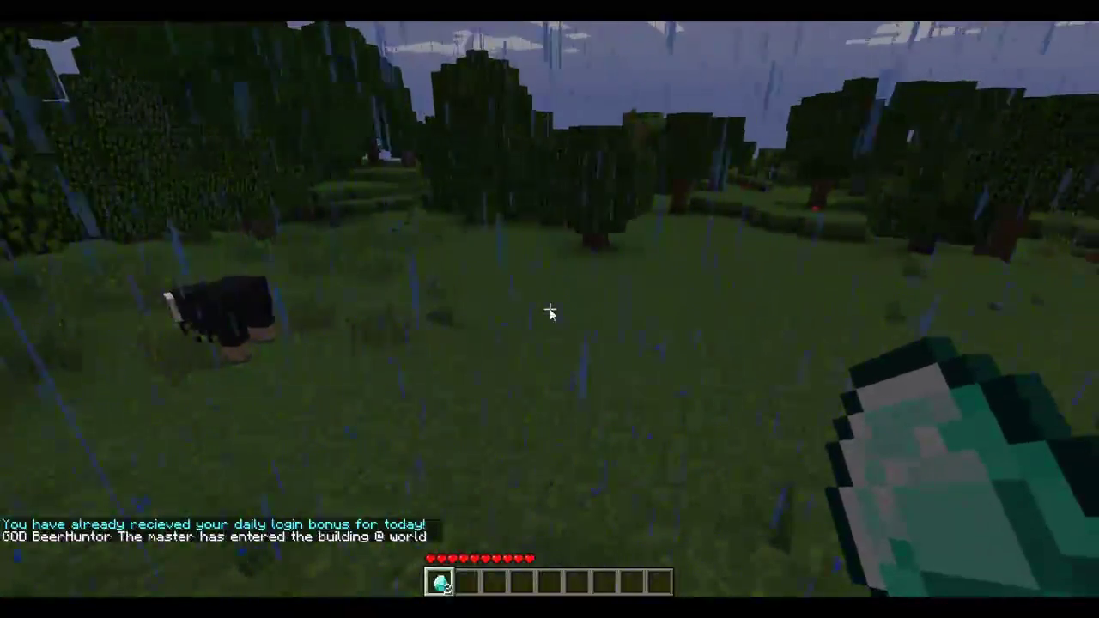
Run the chat command /changeplayerlogin Peasent has joined the game to set the regular players' login message
{"action": "key", "text": "t"}
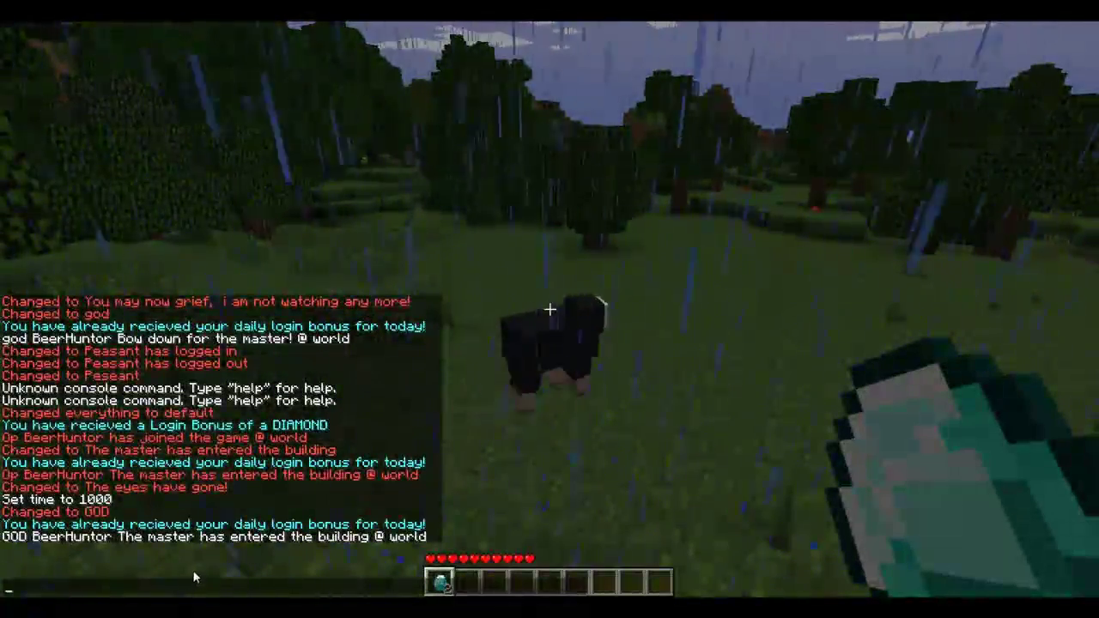
{"action": "type", "text": "/"}
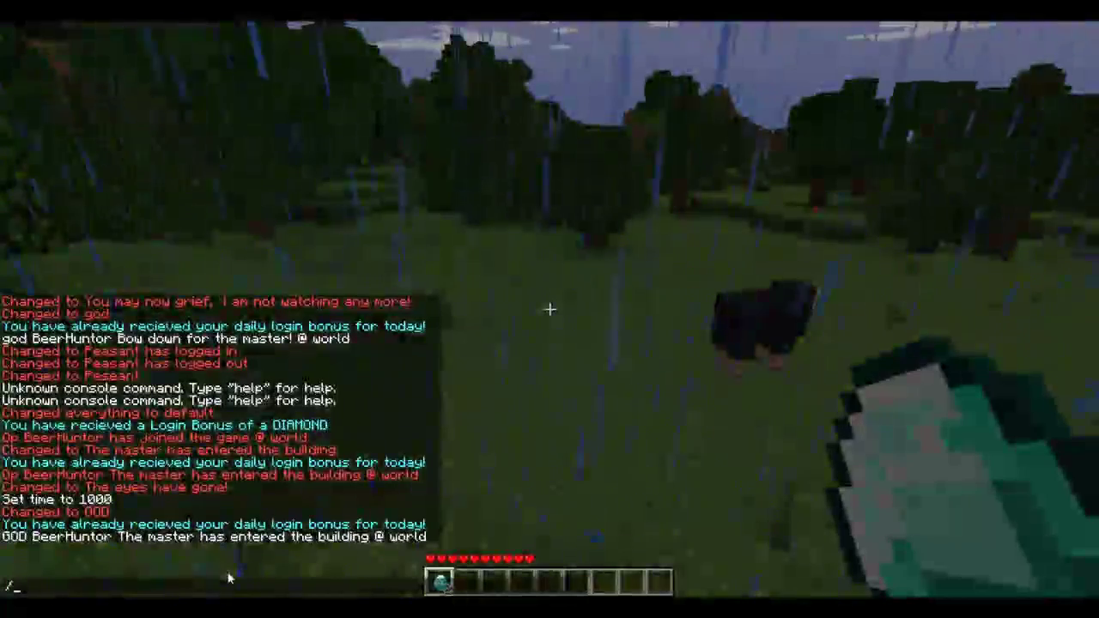
{"action": "type", "text": "changeplayerl"}
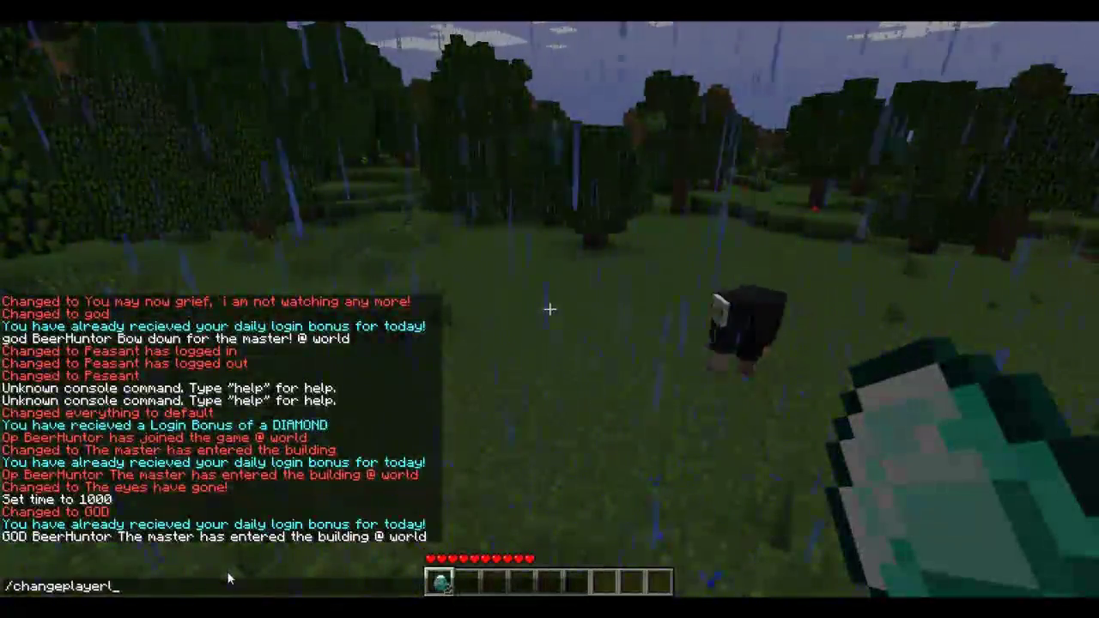
{"action": "type", "text": "ogin P"}
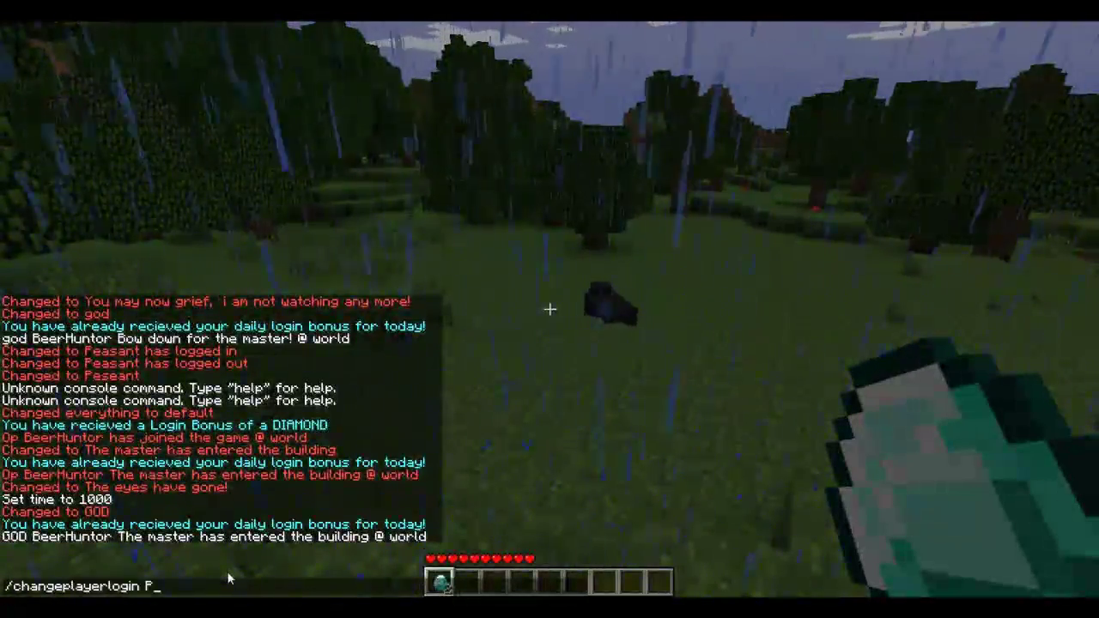
{"action": "type", "text": "easent has"}
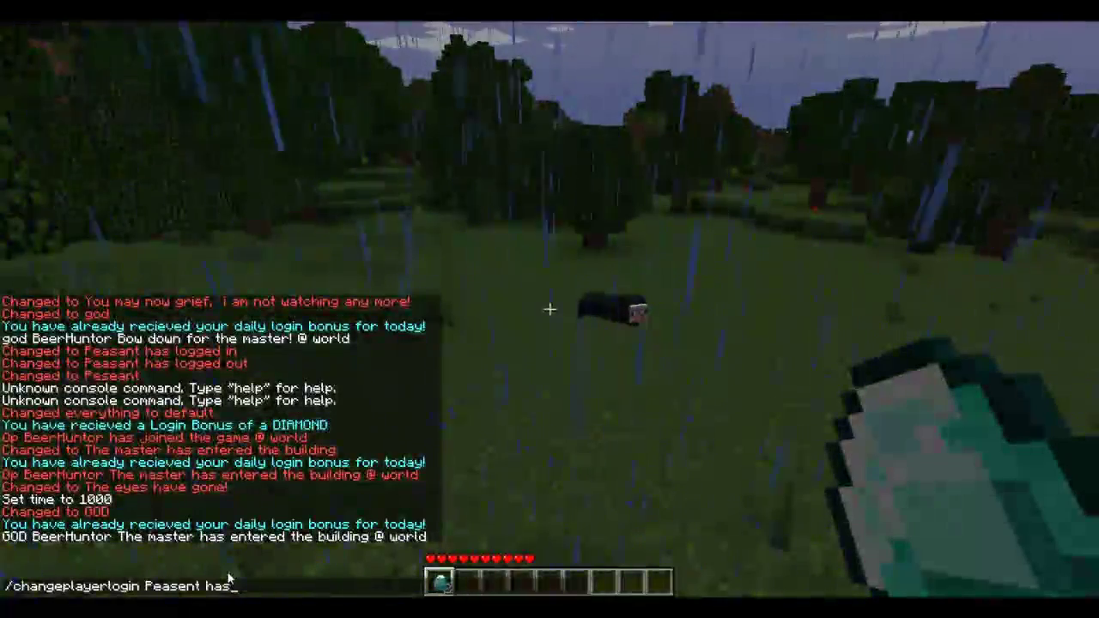
{"action": "type", "text": " joined the game"}
{"action": "key", "text": "Return"}
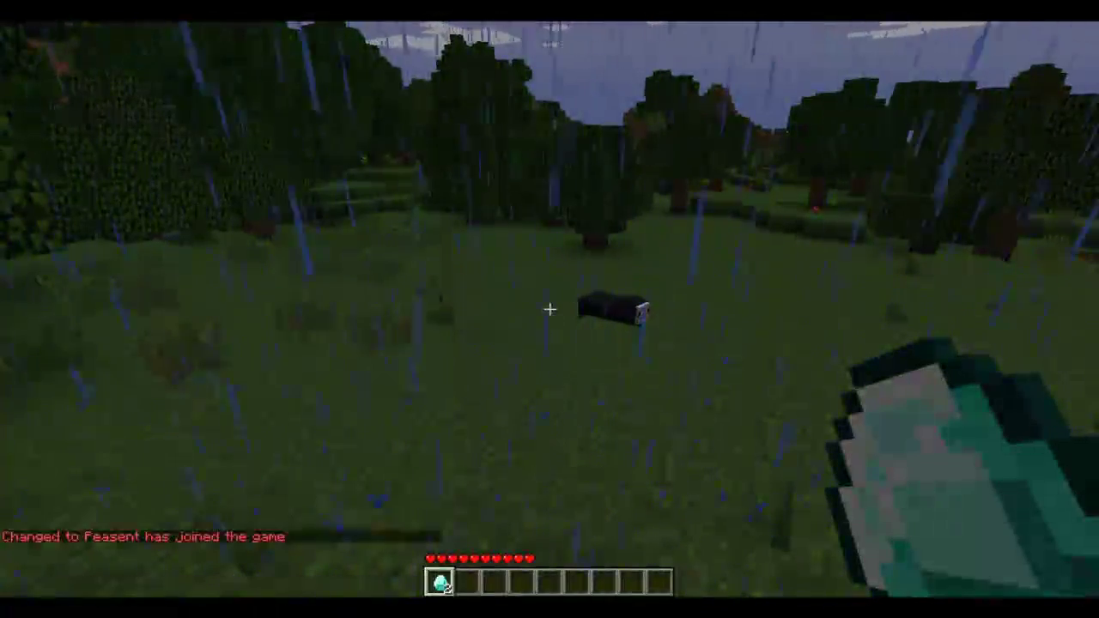
Run the chat command /changeplayerlogout Peasent has left the game, and reopen the chat
{"action": "key", "text": "slash"}
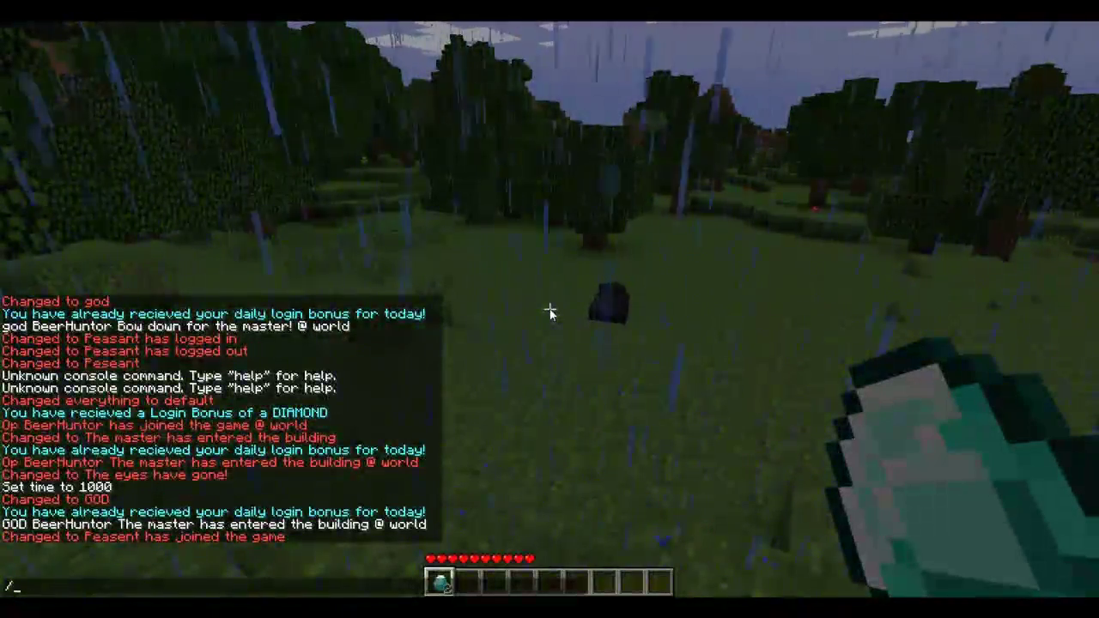
{"action": "type", "text": "changeoplaye"}
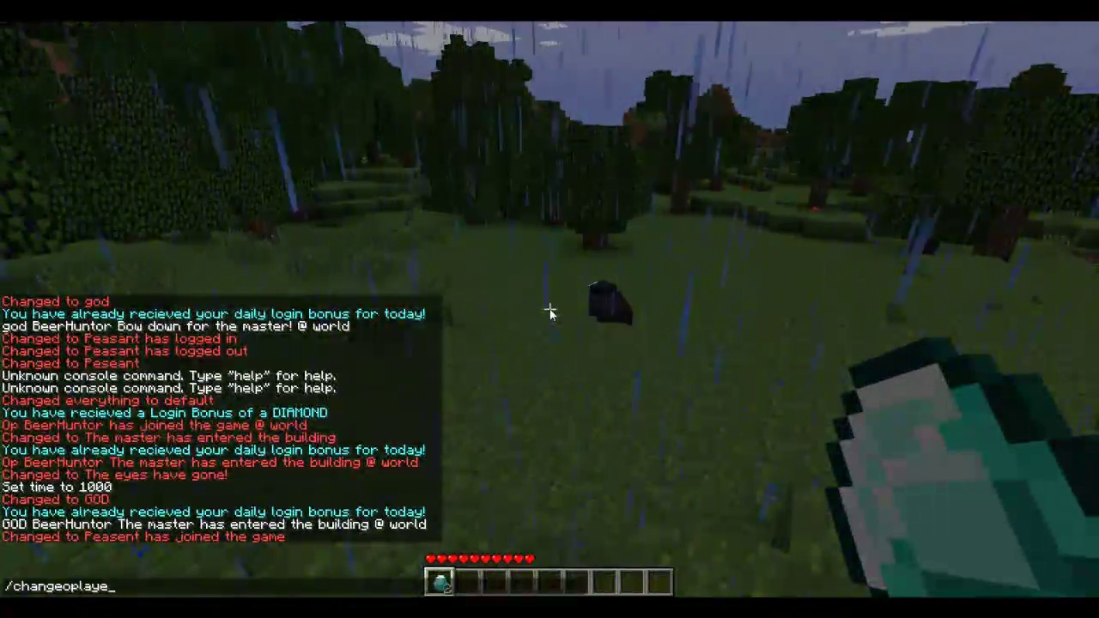
{"action": "key", "text": "BackSpace"}
{"action": "key", "text": "BackSpace"}
{"action": "key", "text": "BackSpace"}
{"action": "key", "text": "BackSpace"}
{"action": "key", "text": "BackSpace"}
{"action": "key", "text": "BackSpace"}
{"action": "type", "text": "playerlogo"}
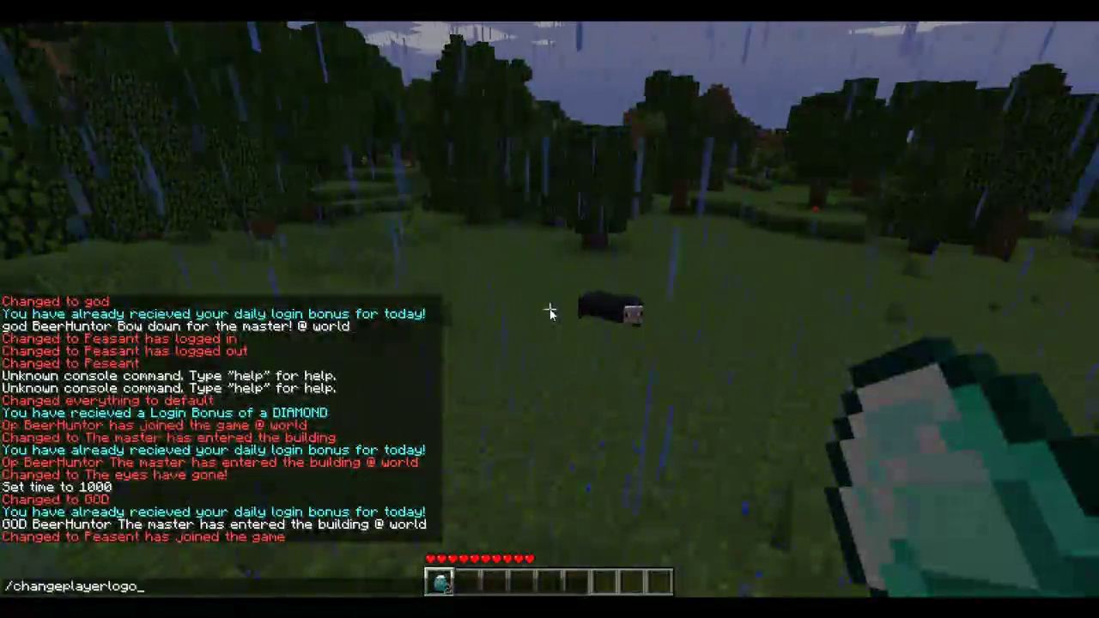
{"action": "type", "text": "ut "}
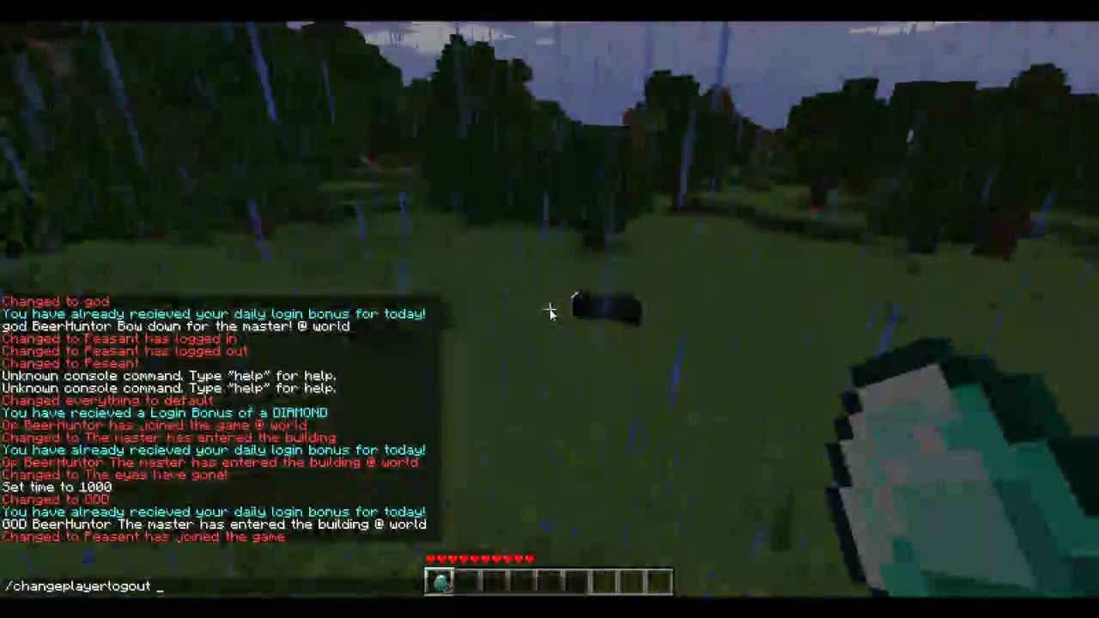
{"action": "type", "text": "Peas"}
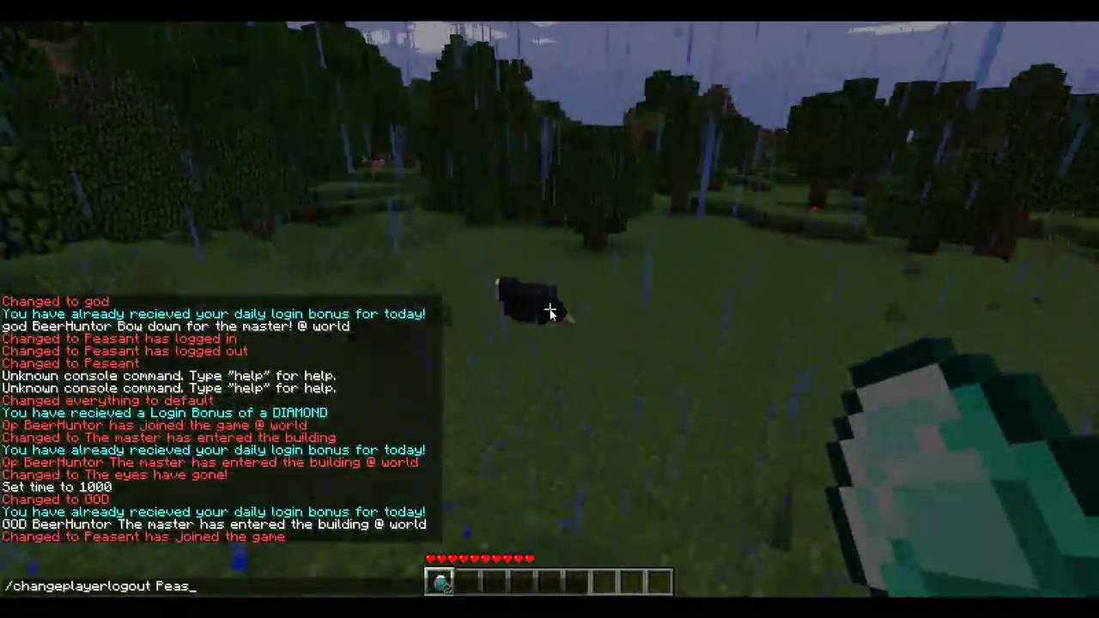
{"action": "type", "text": "ent has left the game"}
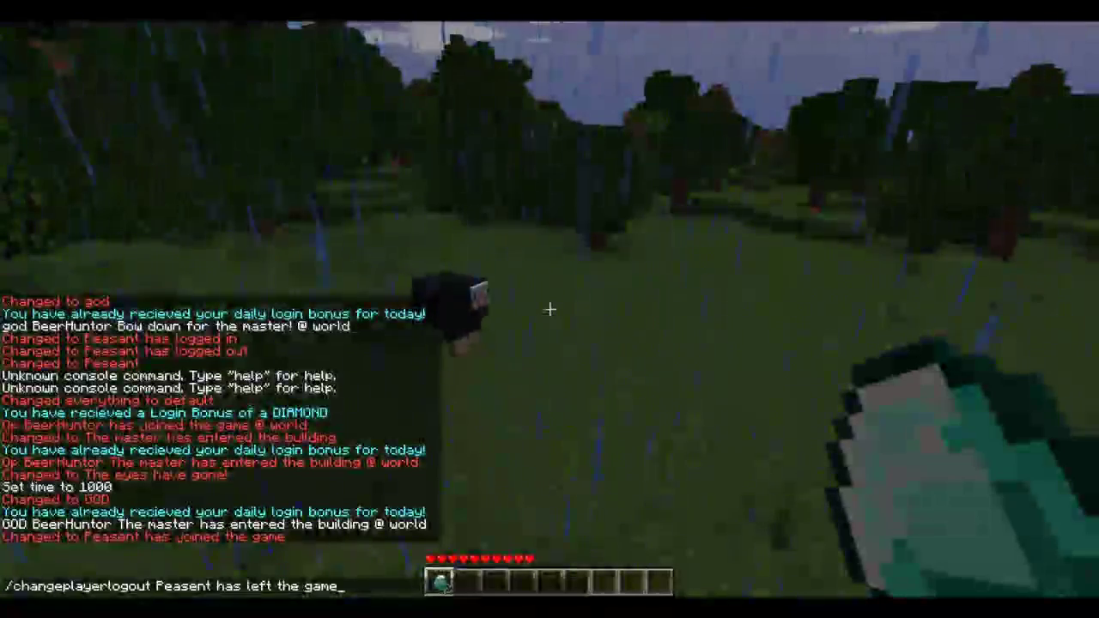
{"action": "key", "text": "Return"}
{"action": "key", "text": "t"}
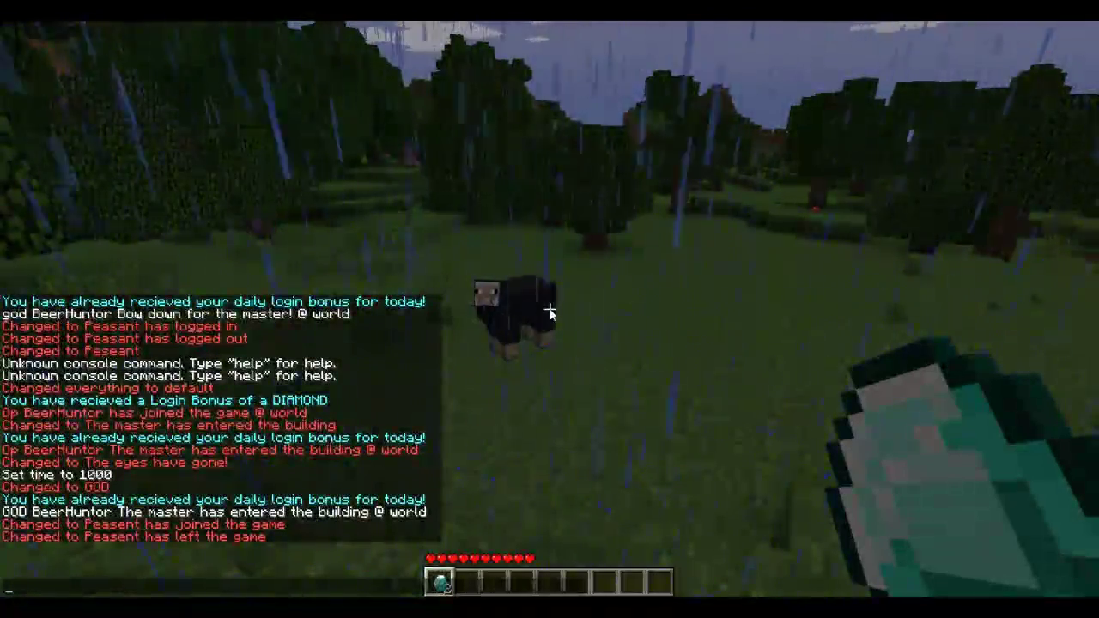
Set the regular players' prefix with the chat command /changeplayerprefix Peasent
{"action": "type", "text": "/ch"}
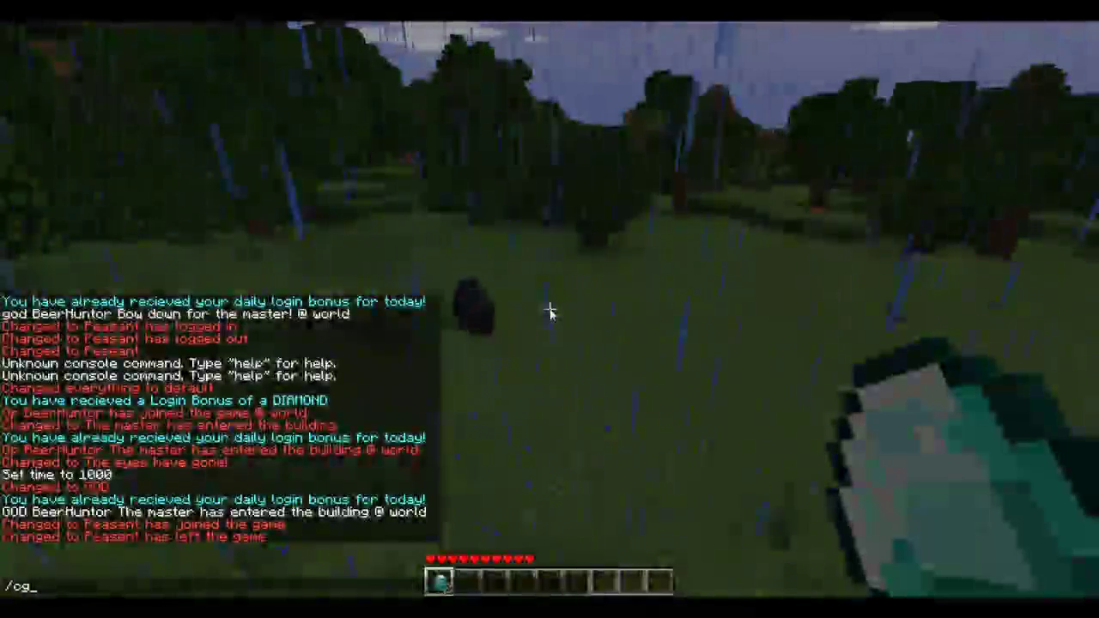
{"action": "type", "text": "ange"}
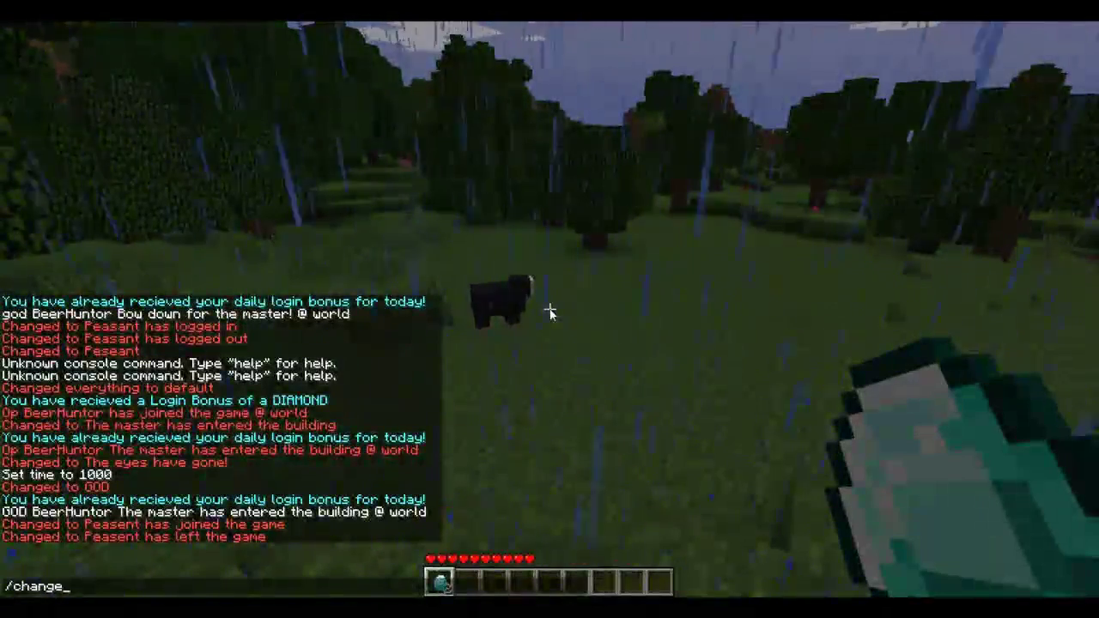
{"action": "type", "text": "player"}
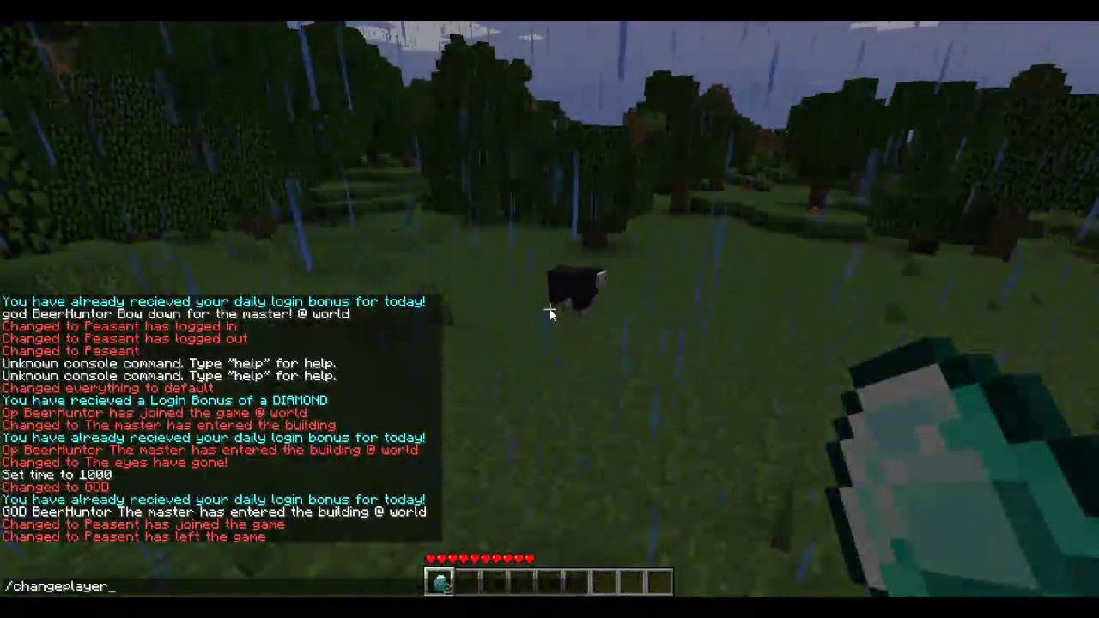
{"action": "type", "text": "fref"}
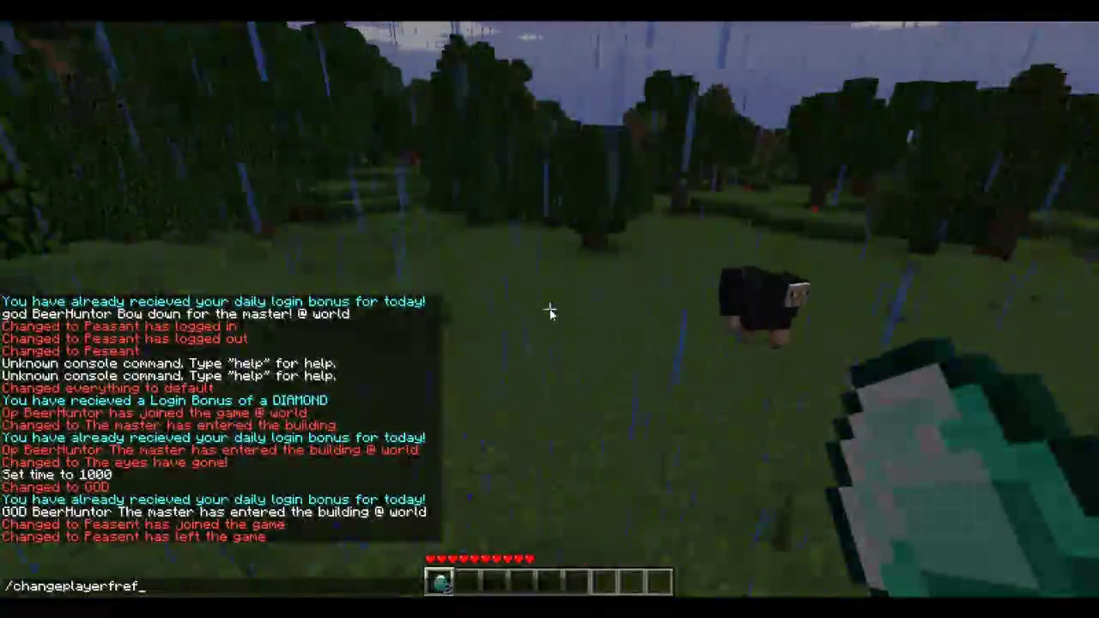
{"action": "key", "text": "BackSpace"}
{"action": "key", "text": "BackSpace"}
{"action": "key", "text": "BackSpace"}
{"action": "key", "text": "BackSpace"}
{"action": "type", "text": "pr"}
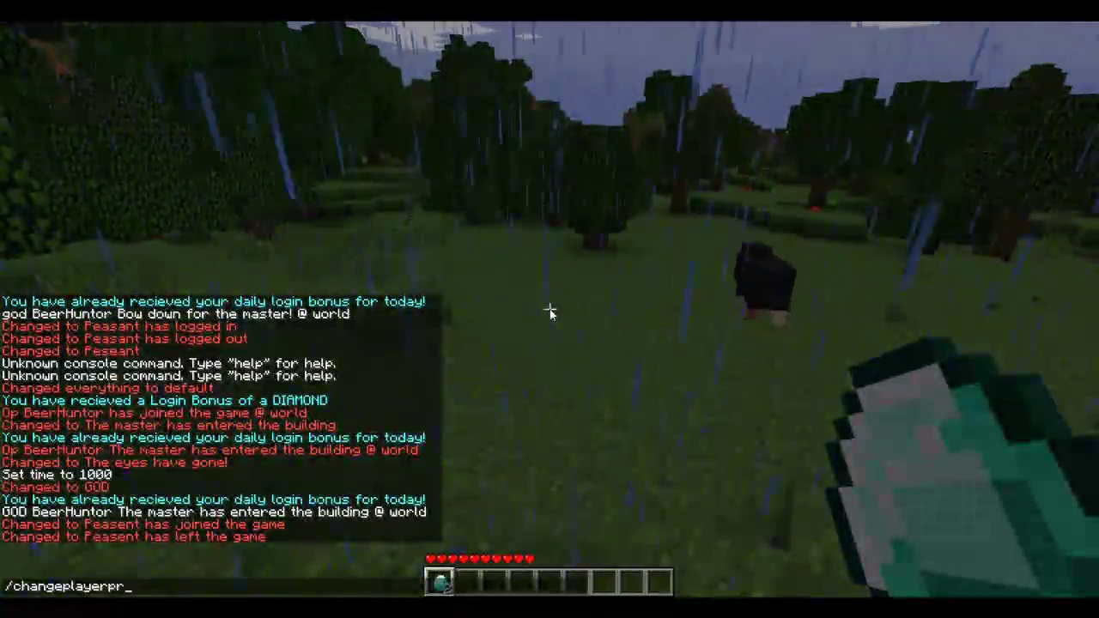
{"action": "type", "text": "efix Pe"}
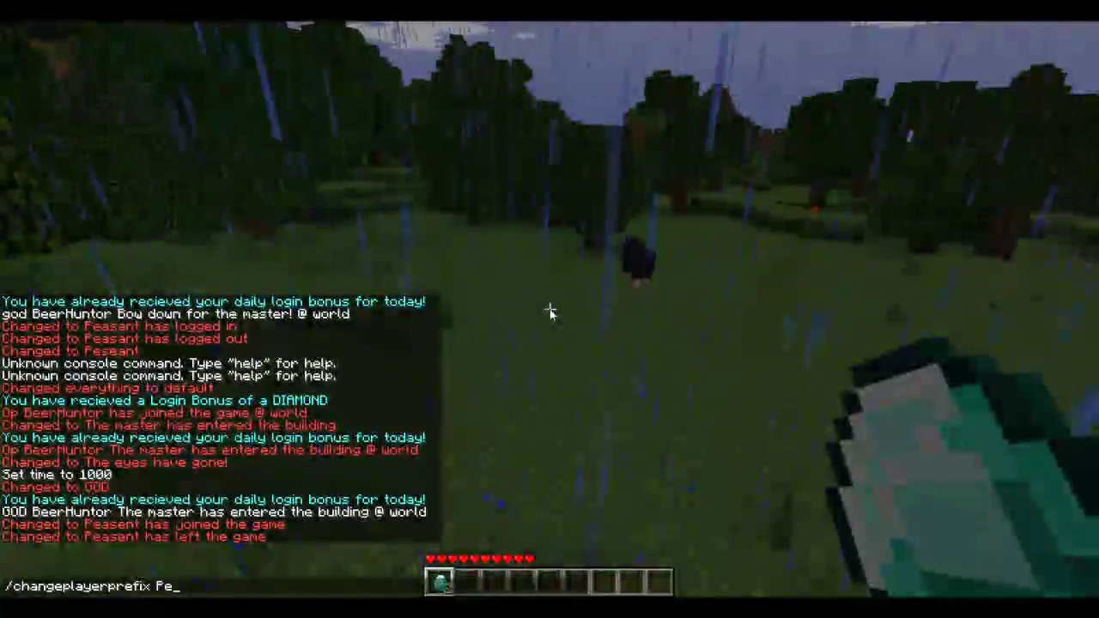
{"action": "type", "text": "sen"}
{"action": "key", "text": "BackSpace"}
{"action": "key", "text": "BackSpace"}
{"action": "type", "text": "a"}
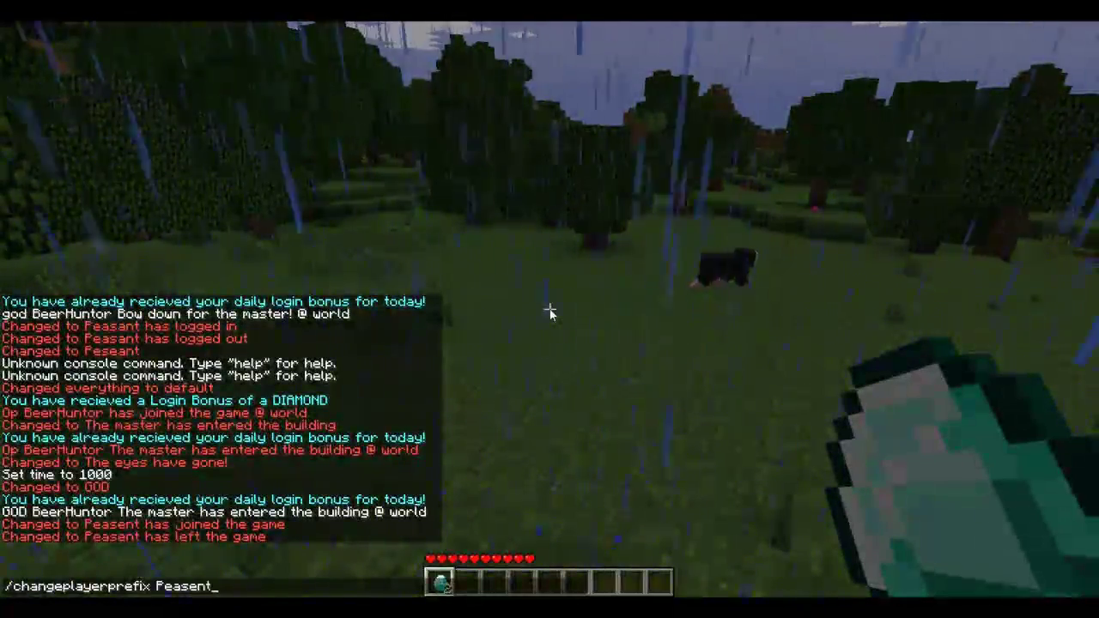
{"action": "key", "text": "Return"}
Reset all login and logout messages and prefixes to default with the plugin's change-default chat command
{"action": "key", "text": "t"}
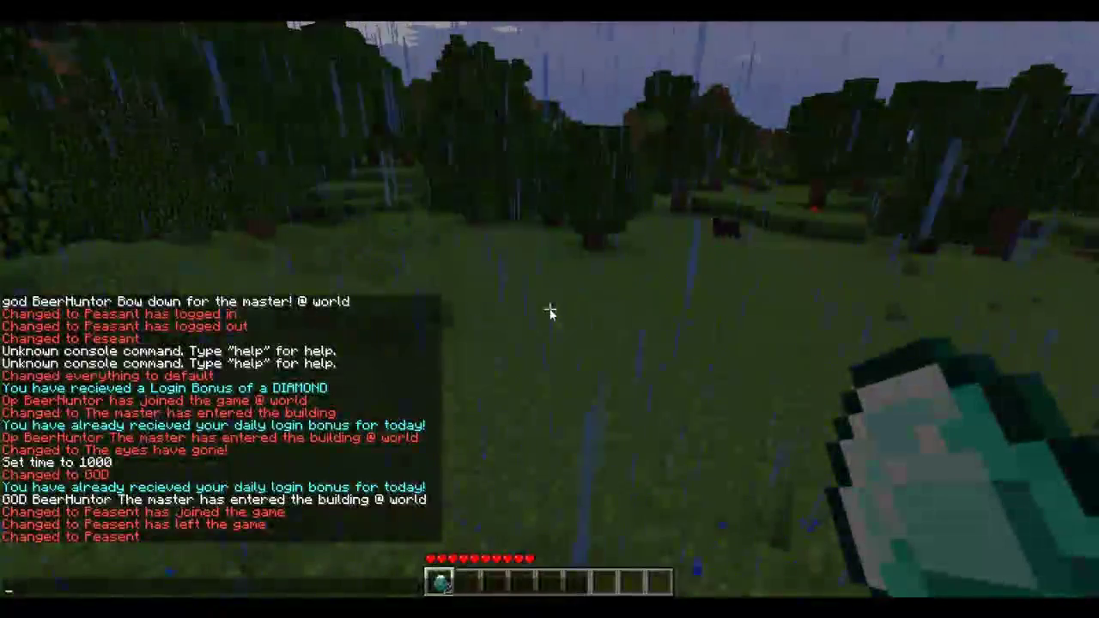
{"action": "type", "text": "cgh"}
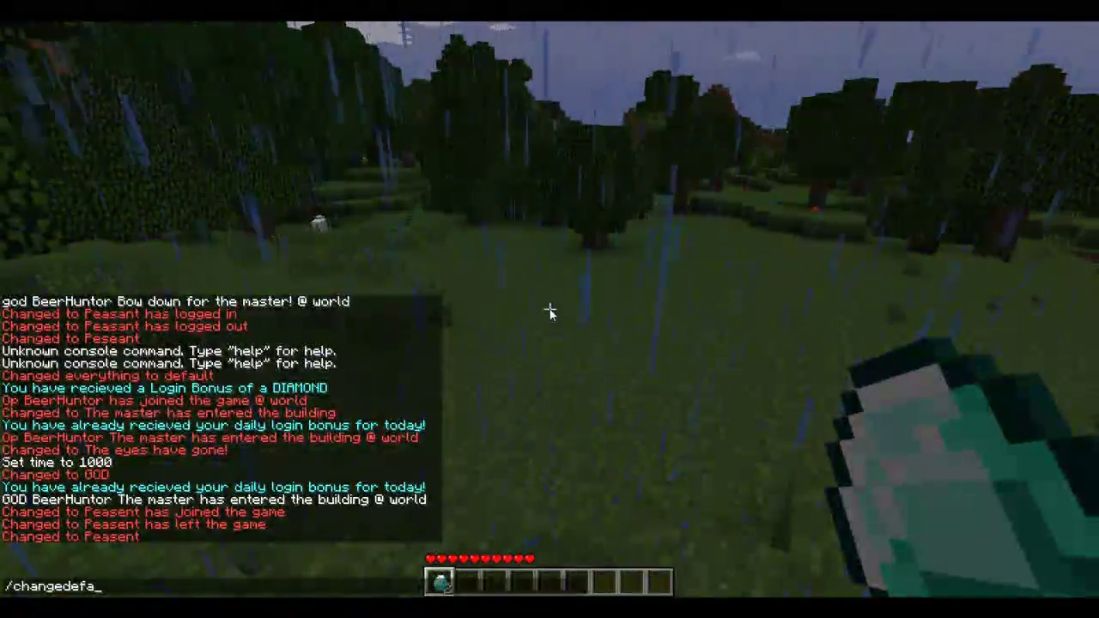
{"action": "key", "text": "Return"}
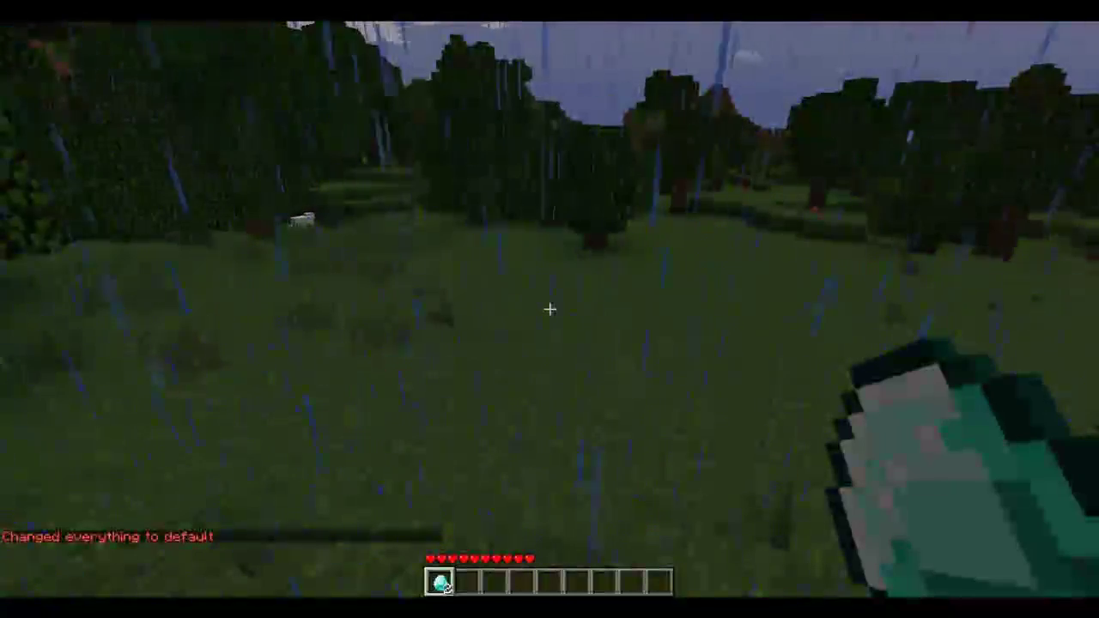
Leave the server and rejoin localhost to check the default operator login message
{"action": "key", "text": "t"}
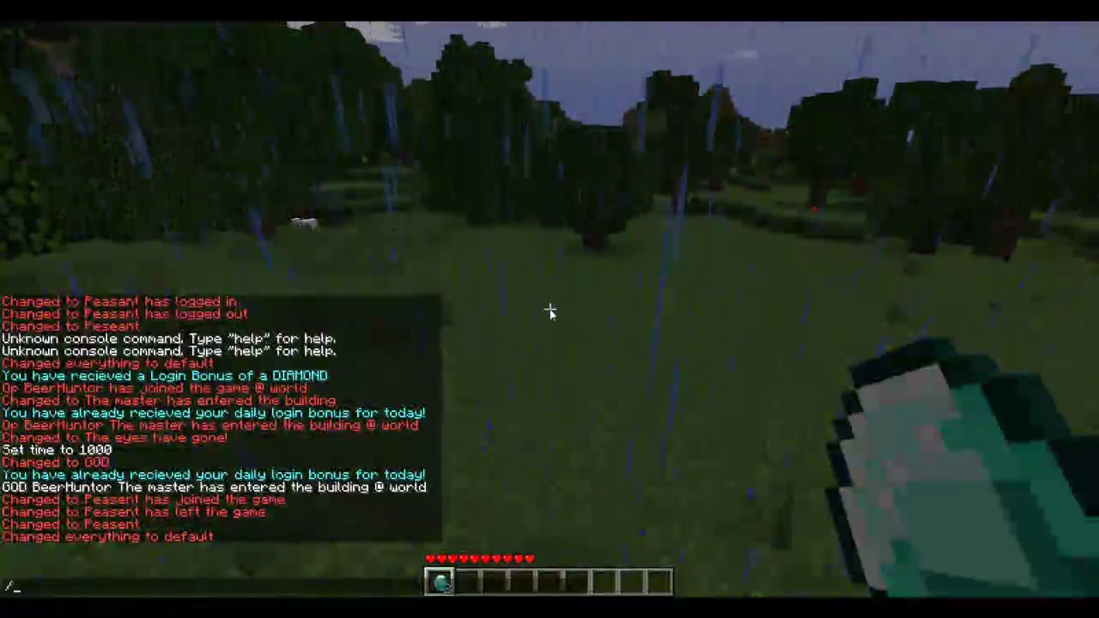
{"action": "key", "text": "Escape"}
{"action": "key", "text": "Escape"}
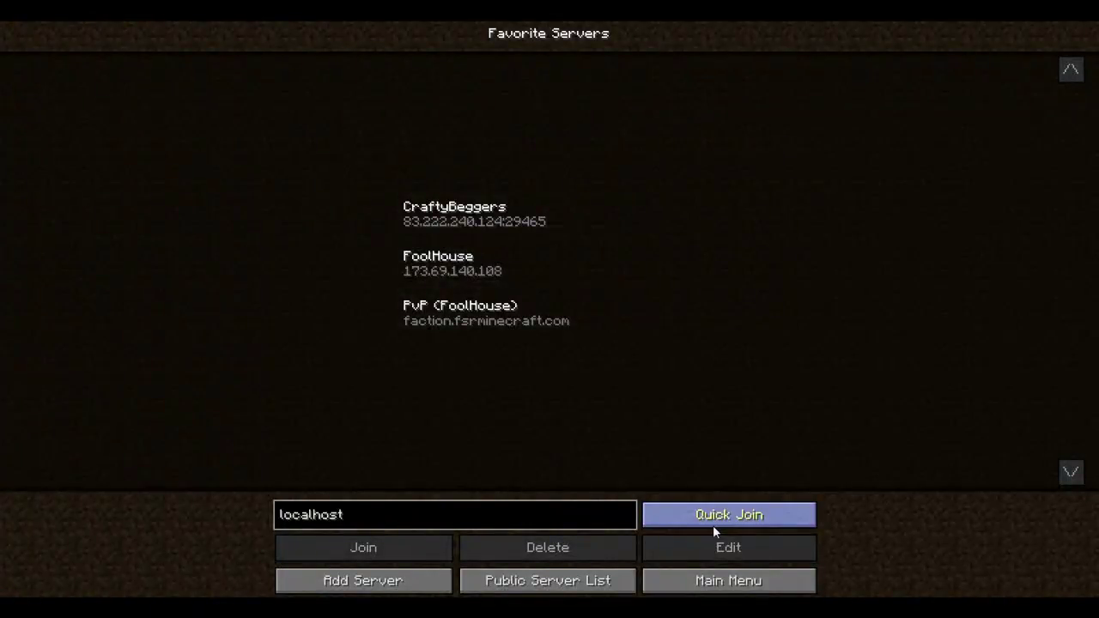
{"action": "left_click", "coordinate": [714, 523]}
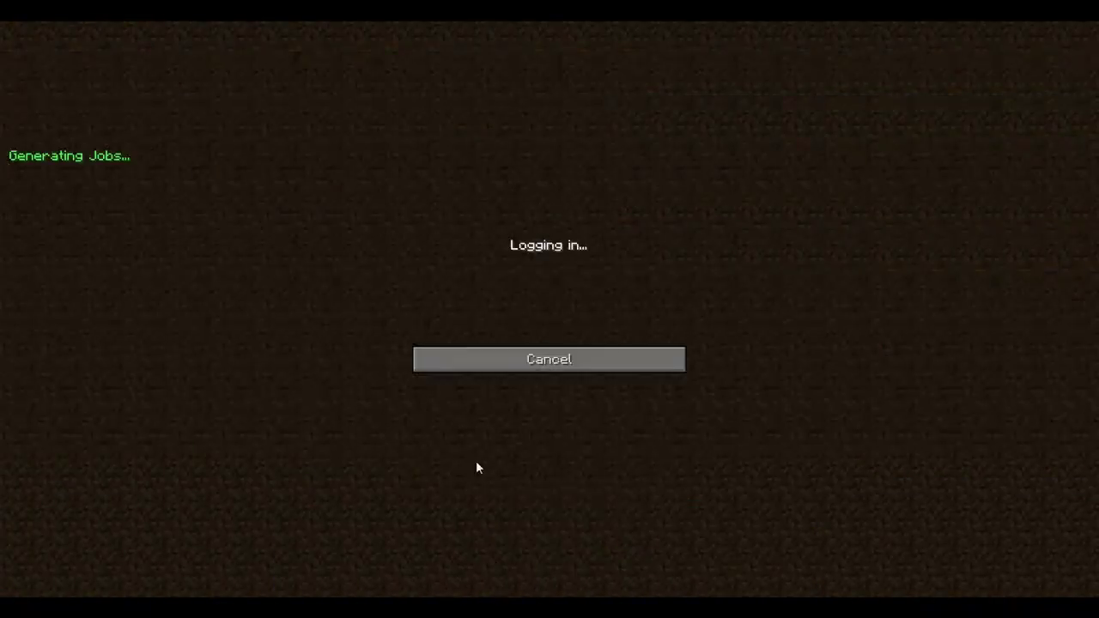
{"action": "key", "text": "w"}
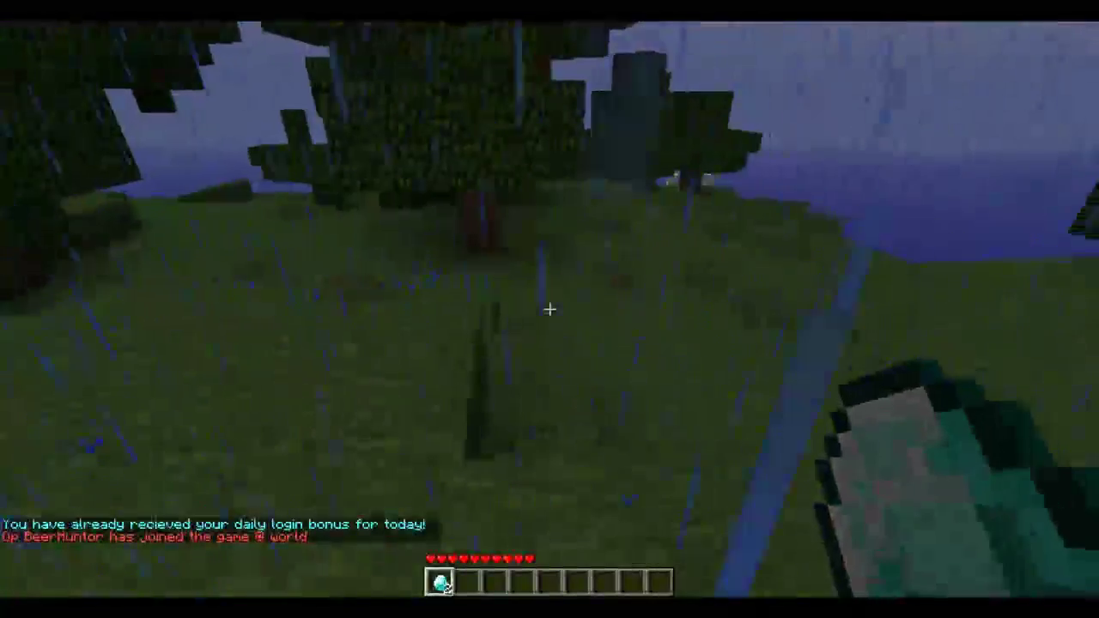
{"action": "key", "text": "w"}
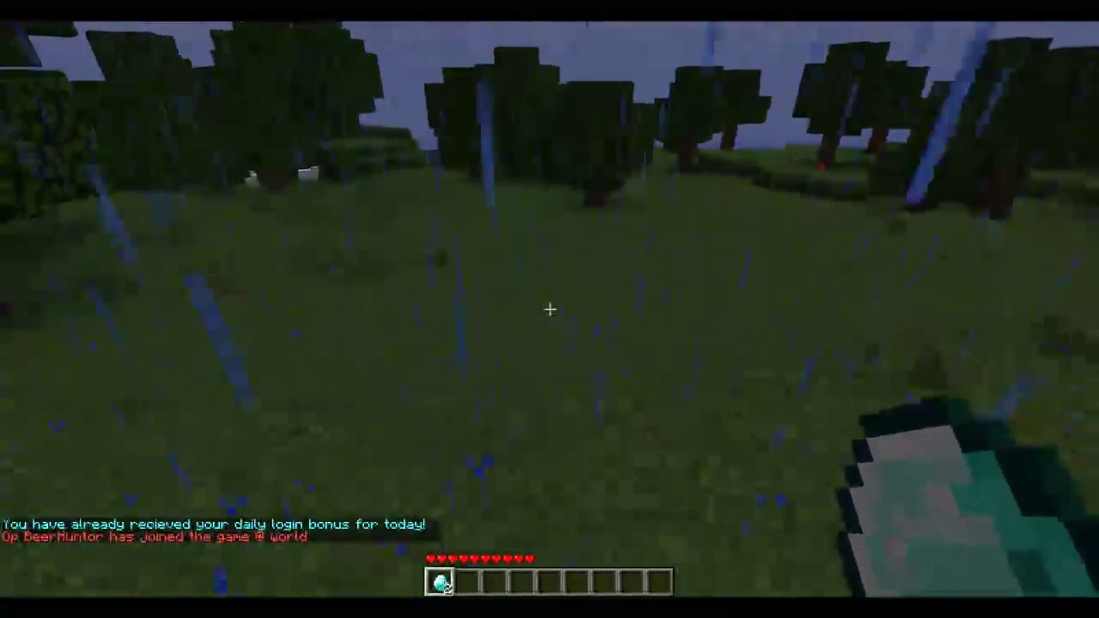
Run the chat command /loginlogout
{"action": "key", "text": "t"}
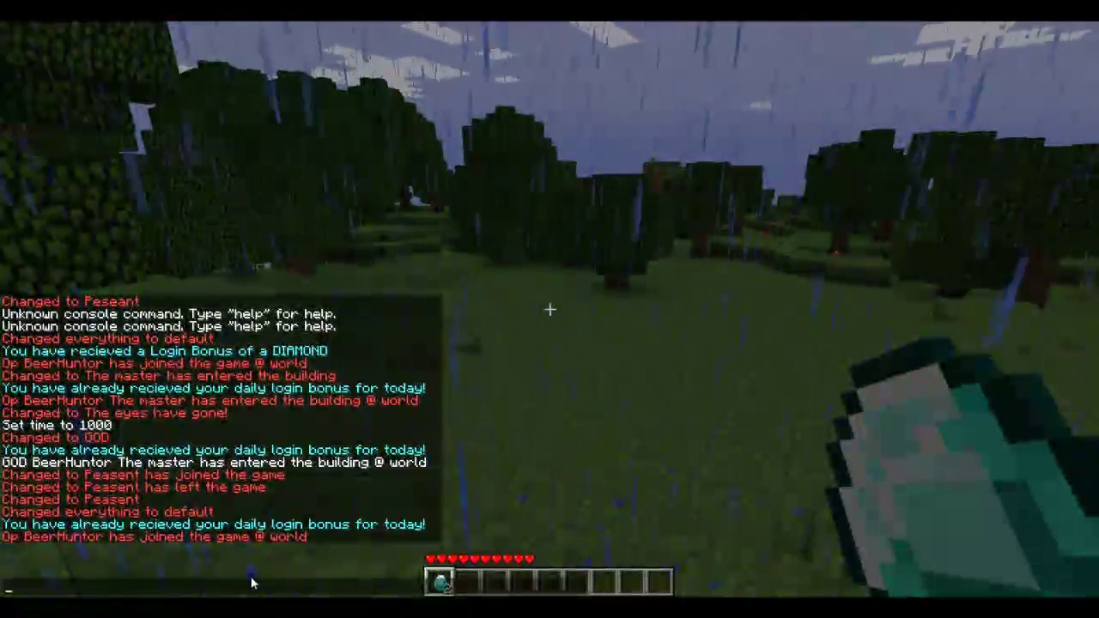
{"action": "type", "text": "/lo"}
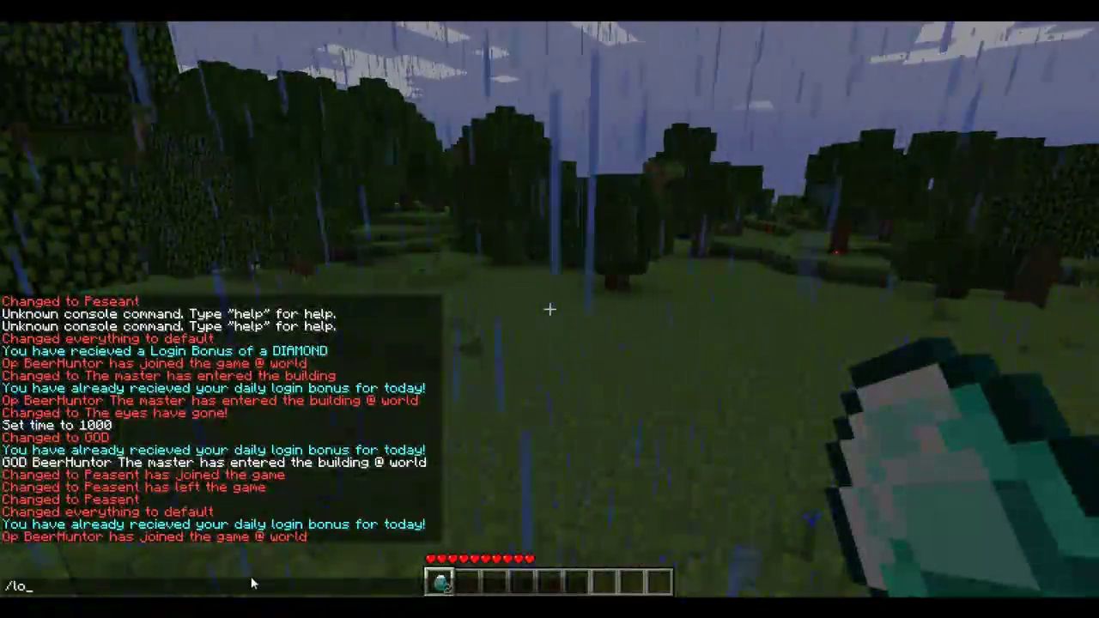
{"action": "type", "text": "ginlogou"}
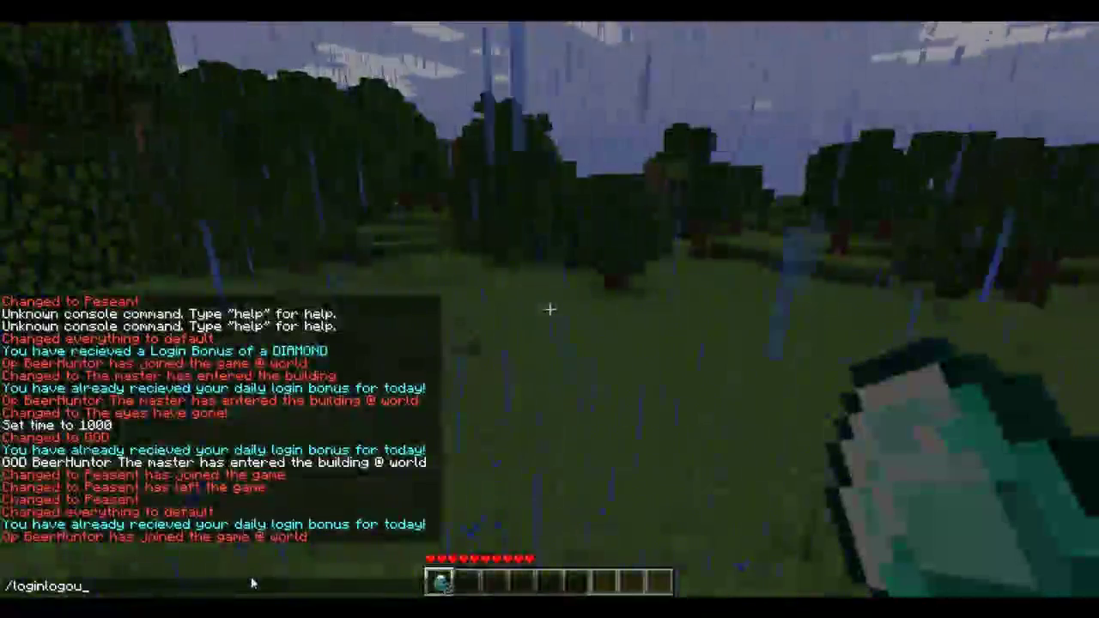
{"action": "type", "text": "t"}
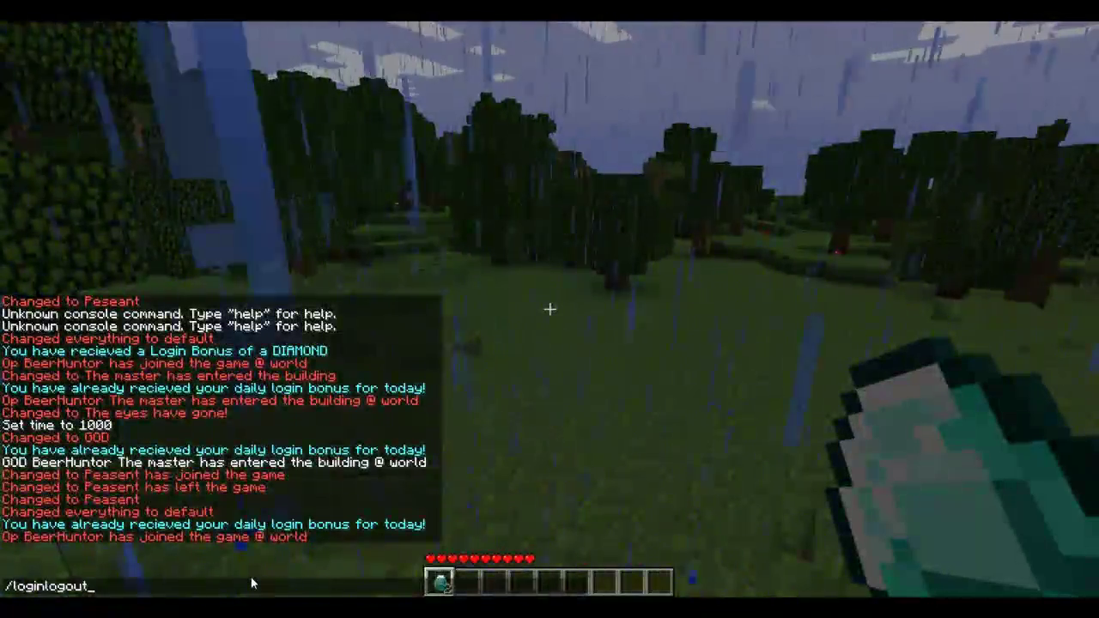
{"action": "key", "text": "Return"}
{"action": "key", "text": "w"}
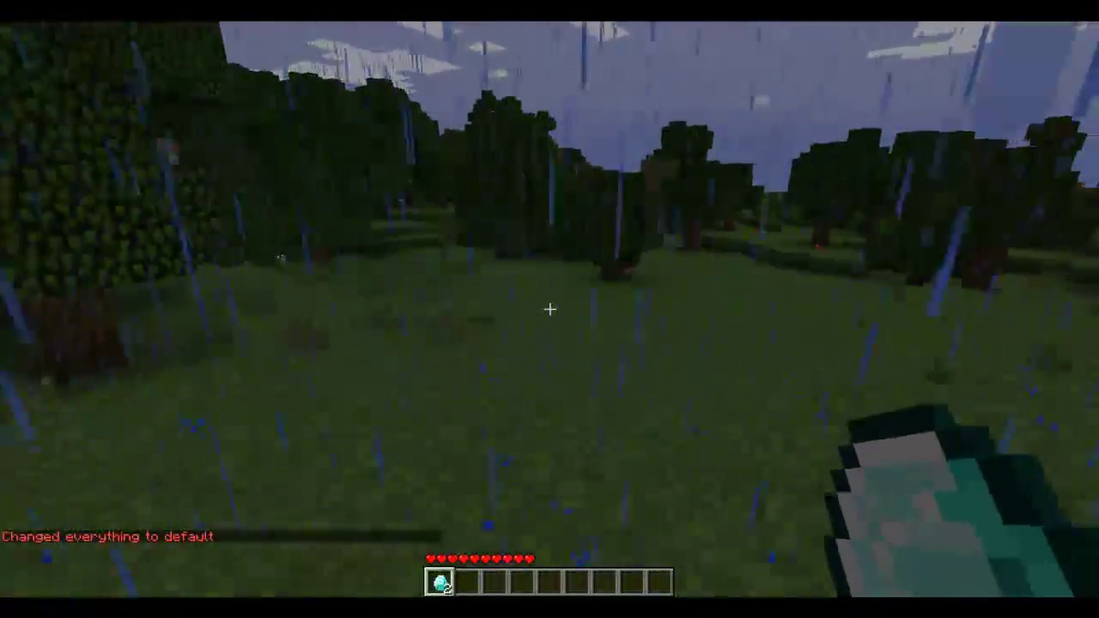
{"action": "key", "text": "w"}
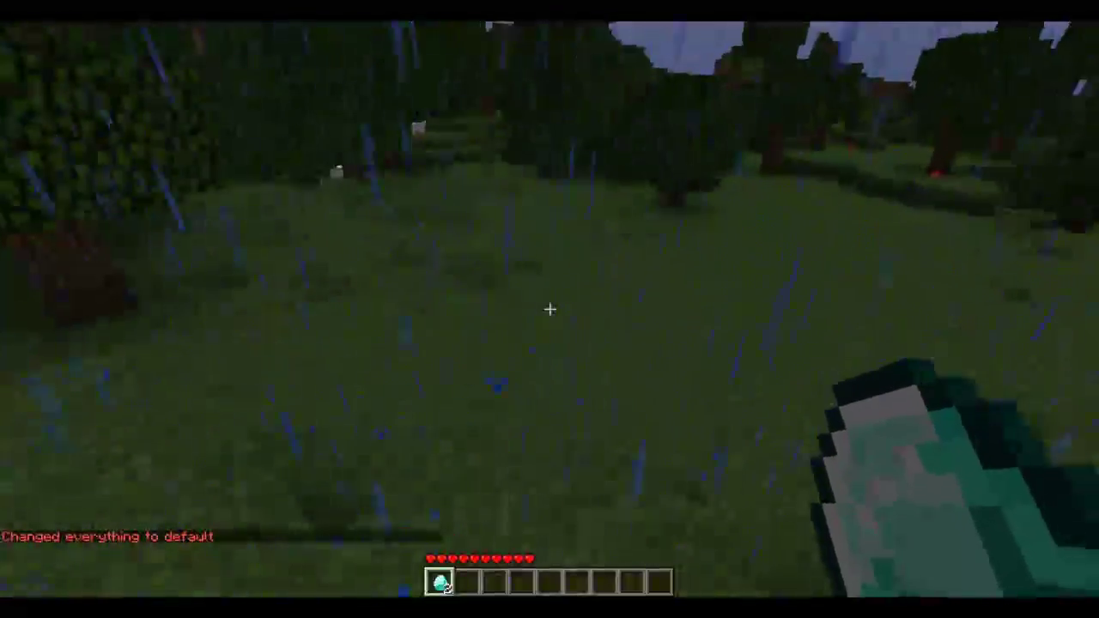
{"action": "key", "text": "w"}
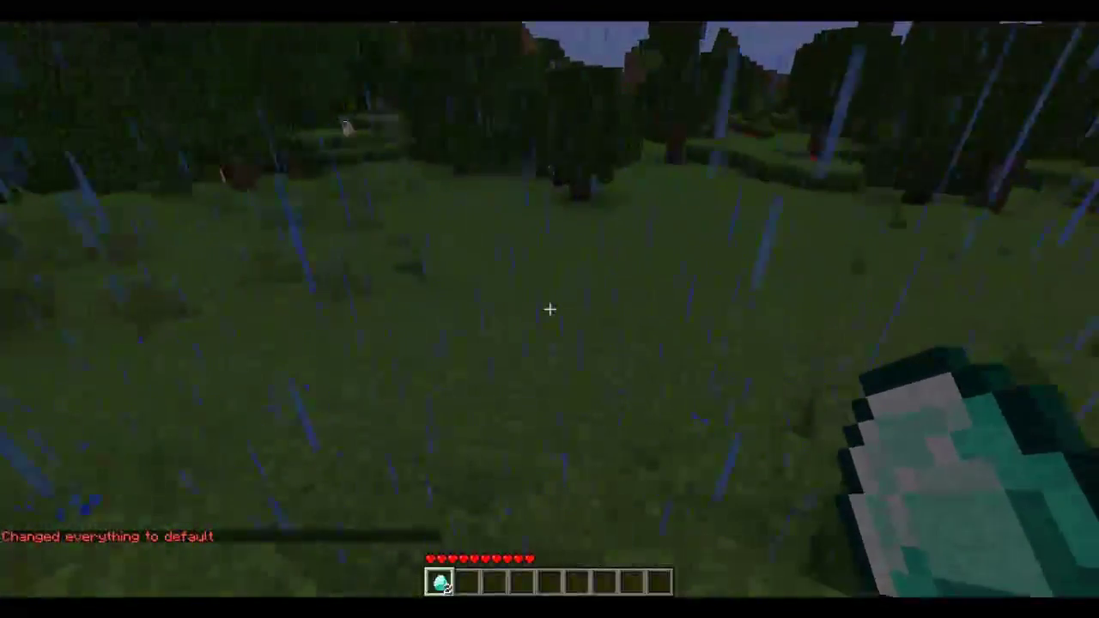
{"action": "key", "text": "w"}
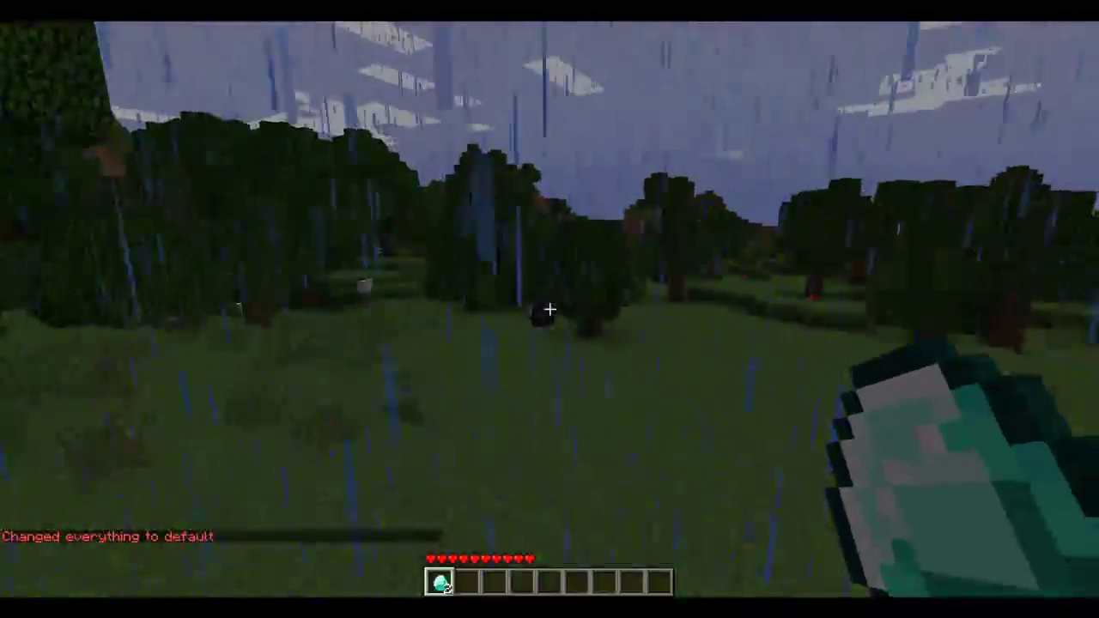
{"action": "key", "text": "w"}
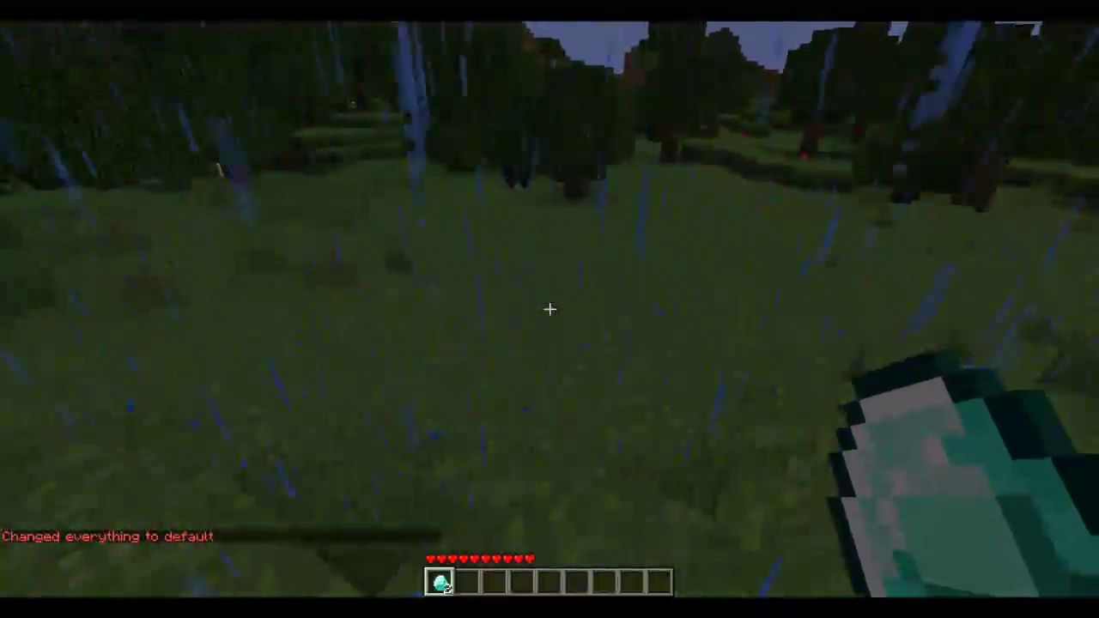
{"action": "key", "text": "w"}
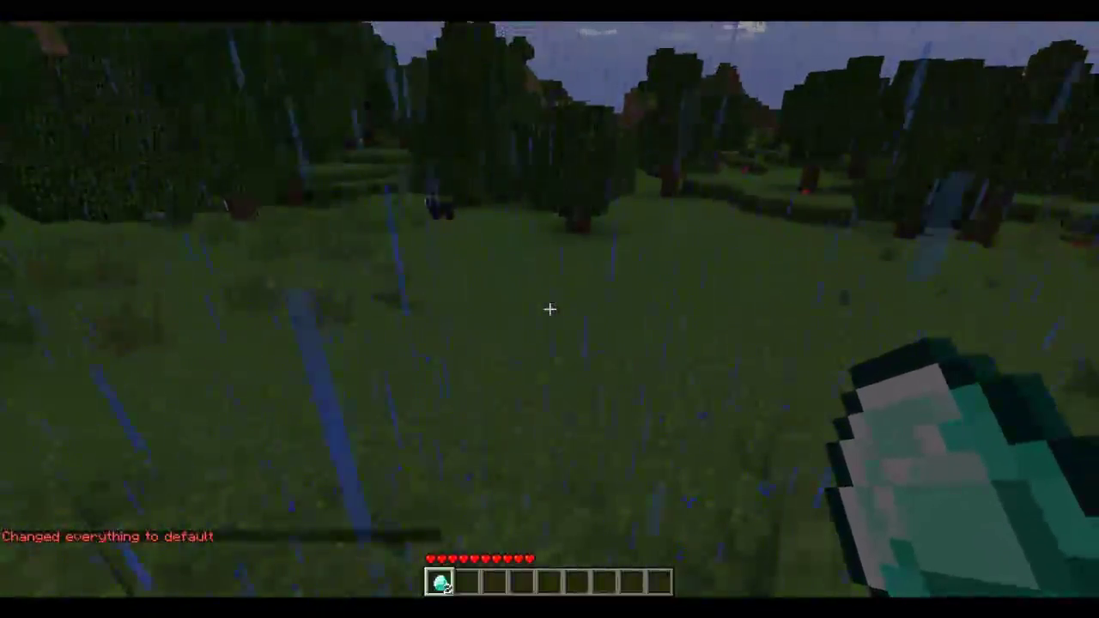
{"action": "key", "text": "w"}
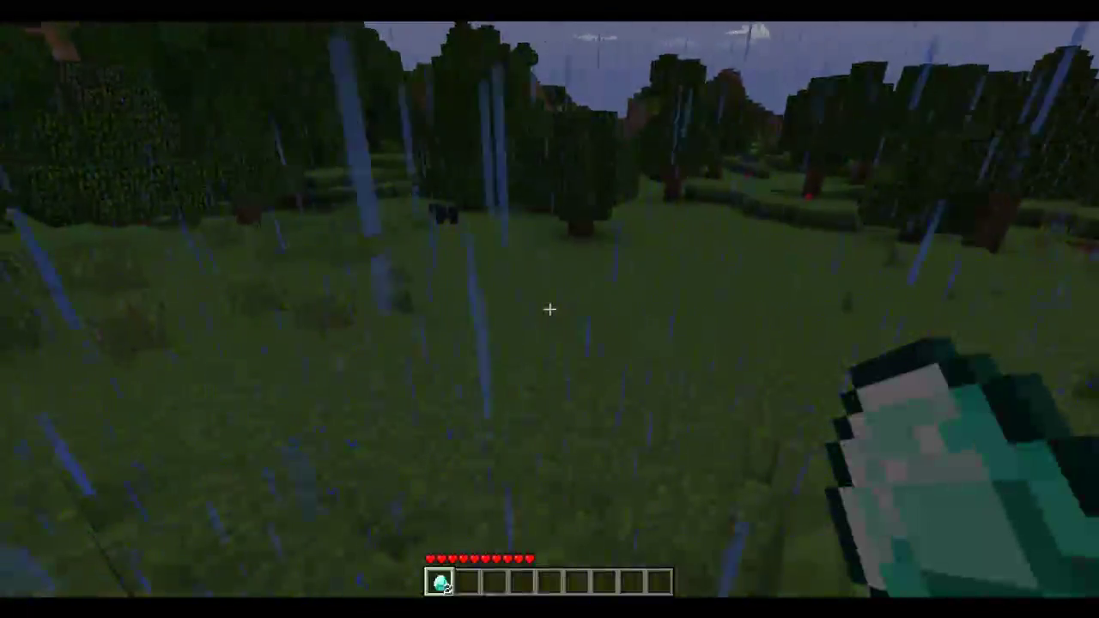